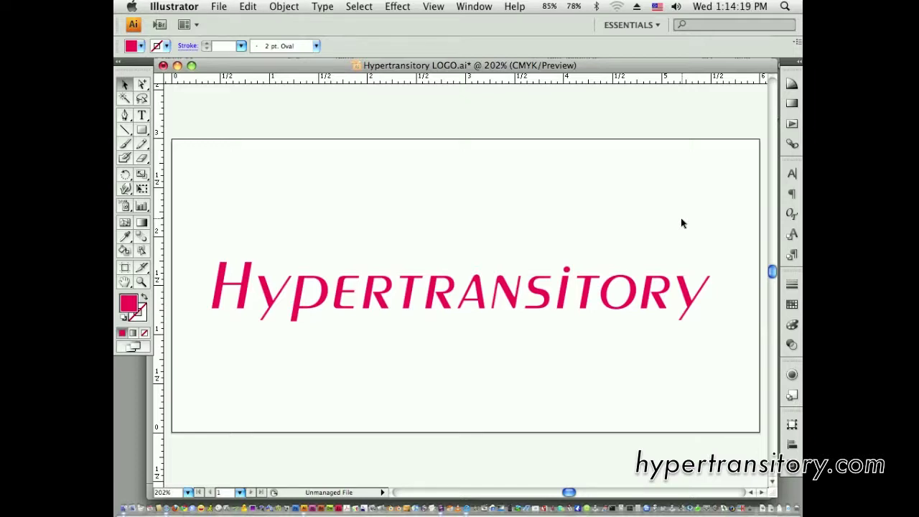
Show the Layers panel, collapse the Horizontal layer, and toggle visibility of Horizontal and Layer 1 copy.
key(F7)
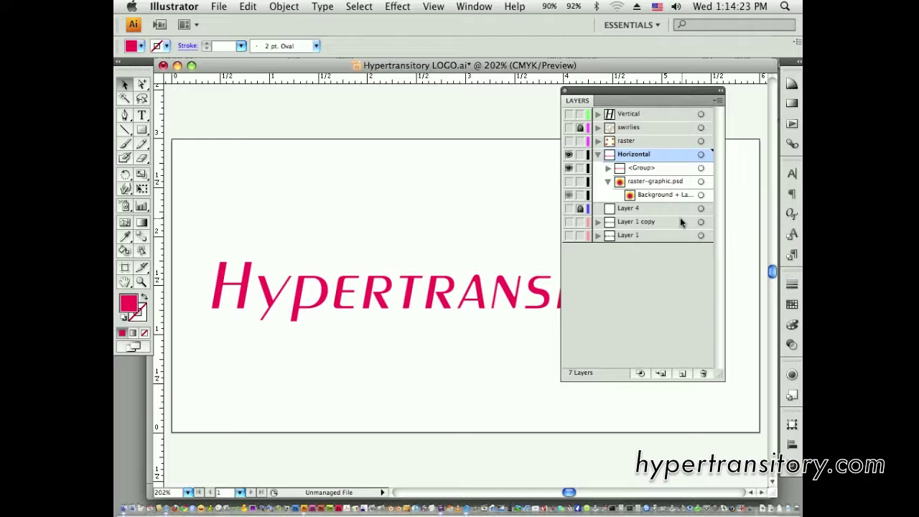
click(598, 154)
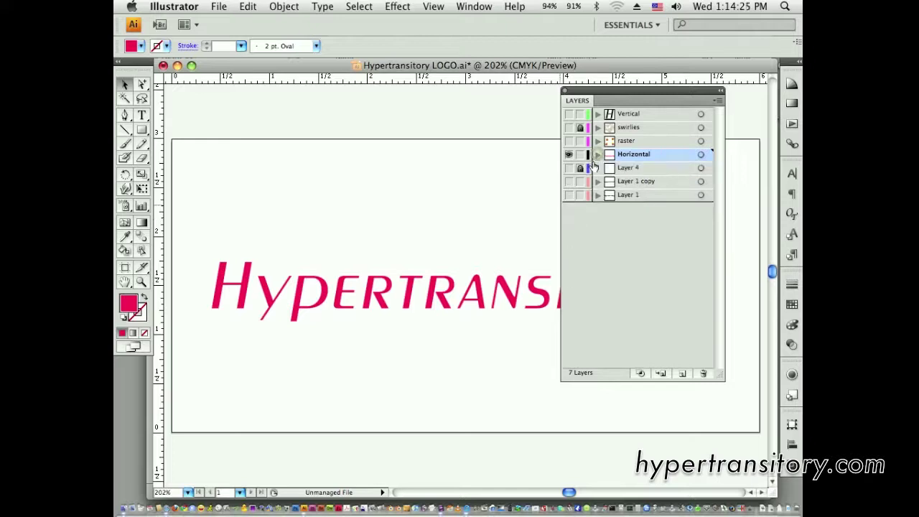
click(570, 155)
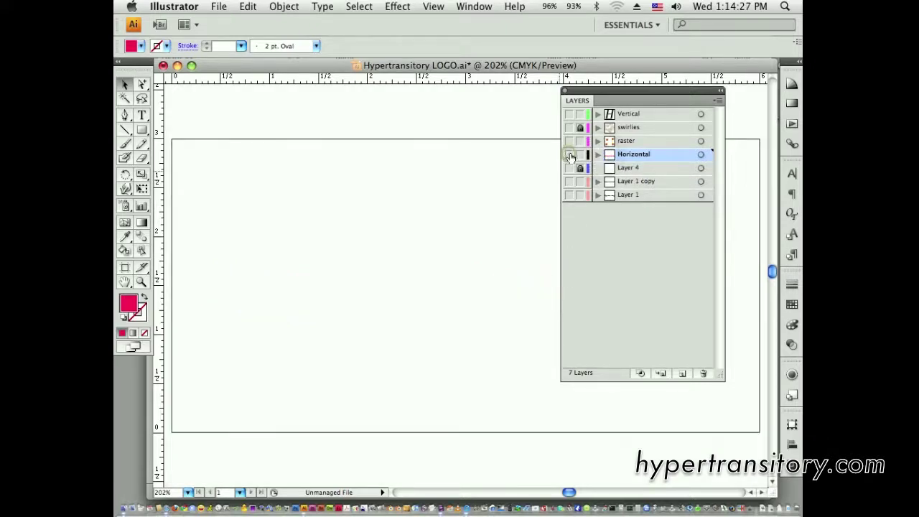
click(569, 155)
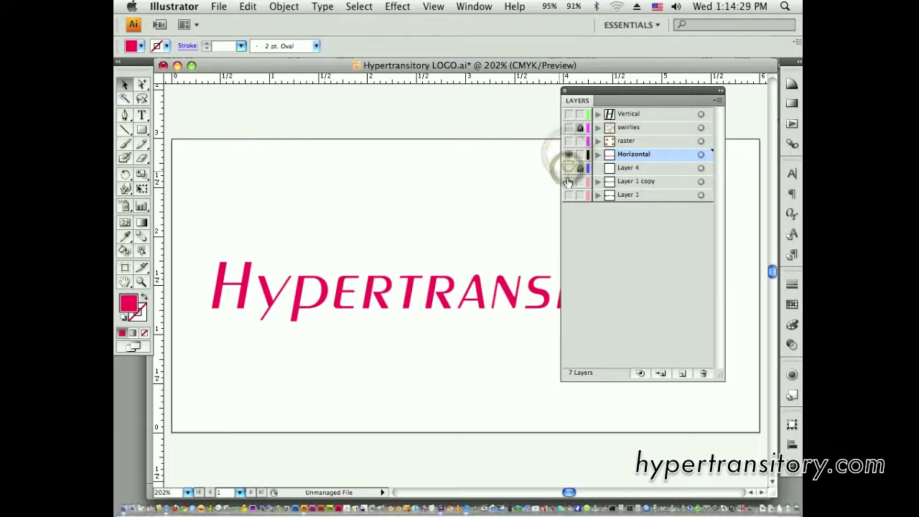
click(569, 181)
click(568, 181)
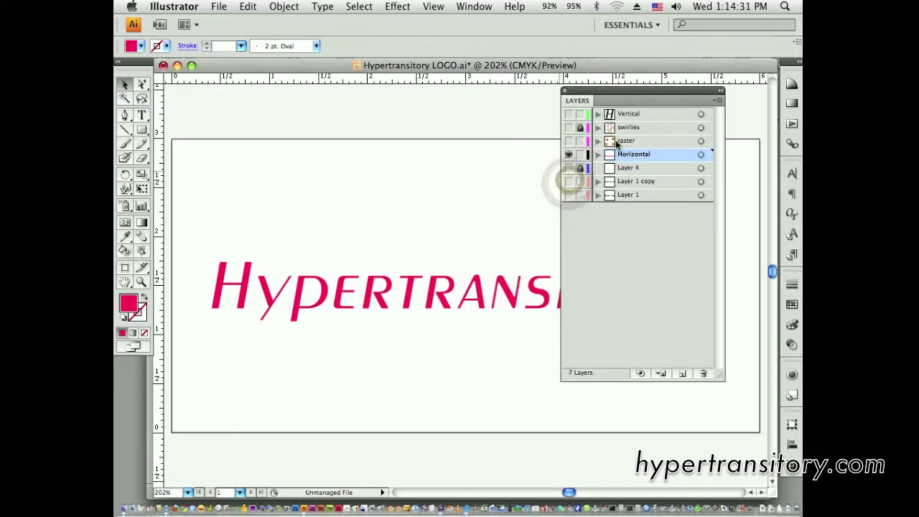
Make the Horizontal layer non-printing in Layer Options, then restore its Print setting.
double_click(655, 155)
click(418, 217)
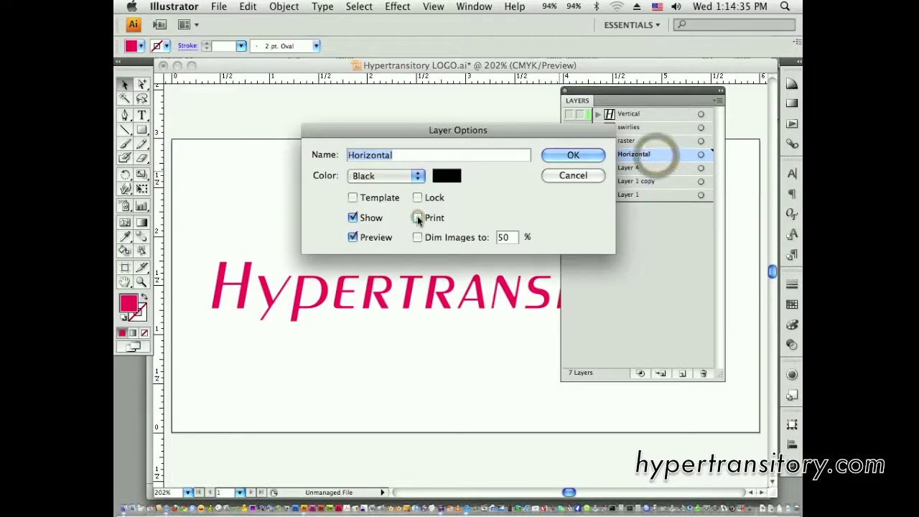
click(573, 155)
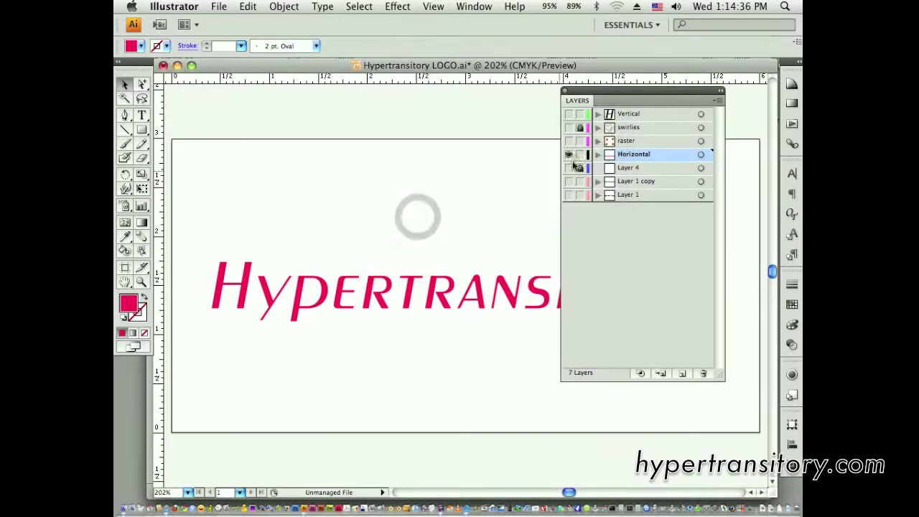
double_click(664, 155)
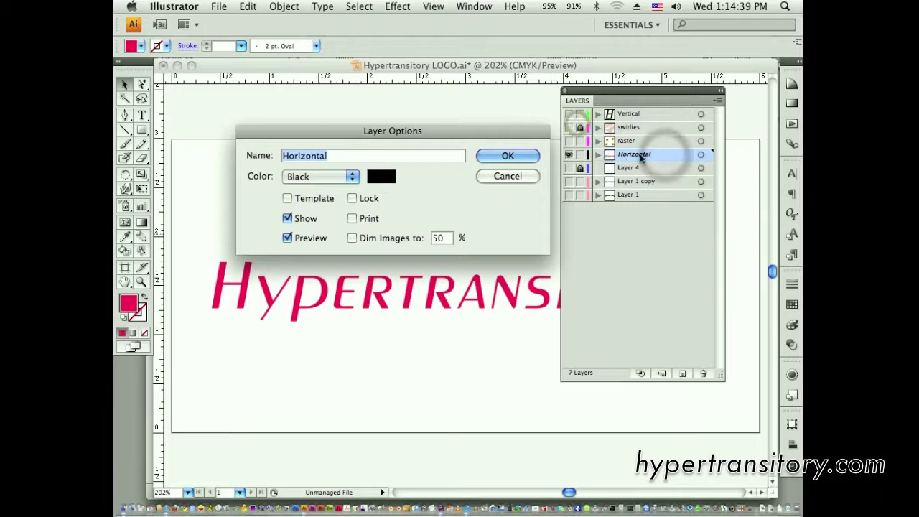
click(351, 219)
click(517, 155)
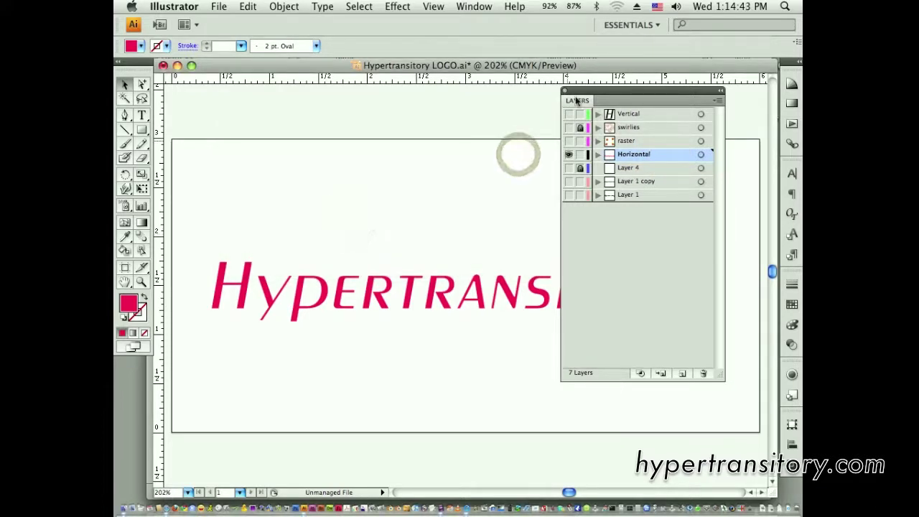
Expand the Horizontal layer and its <Group>, then marquee-select the lettering and the letter R.
click(599, 154)
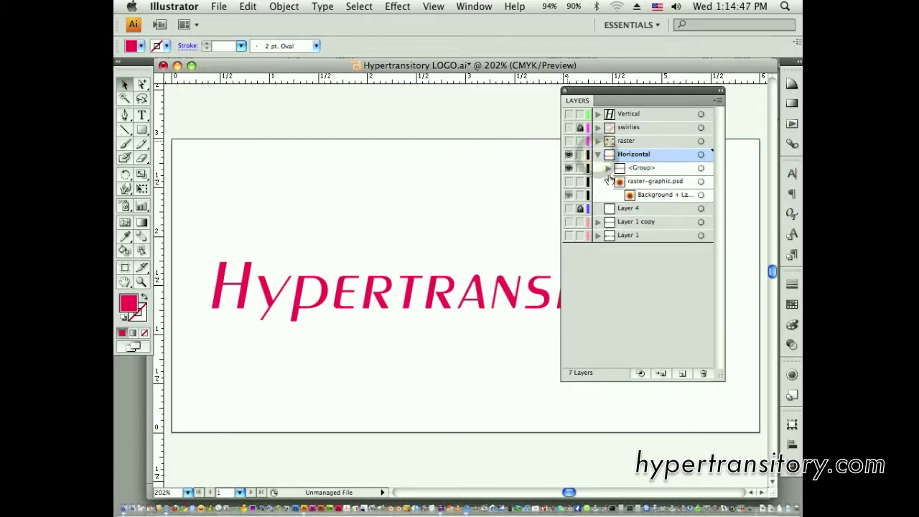
click(608, 168)
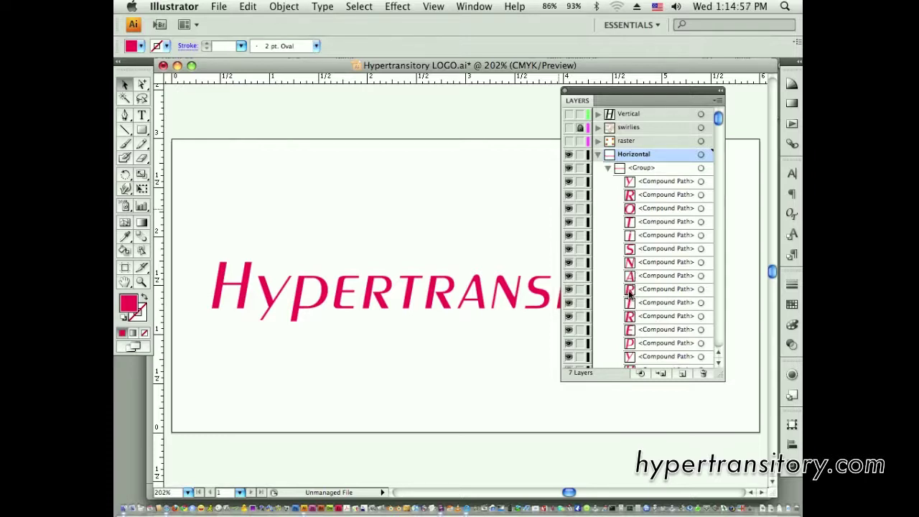
drag(386, 247, 378, 340)
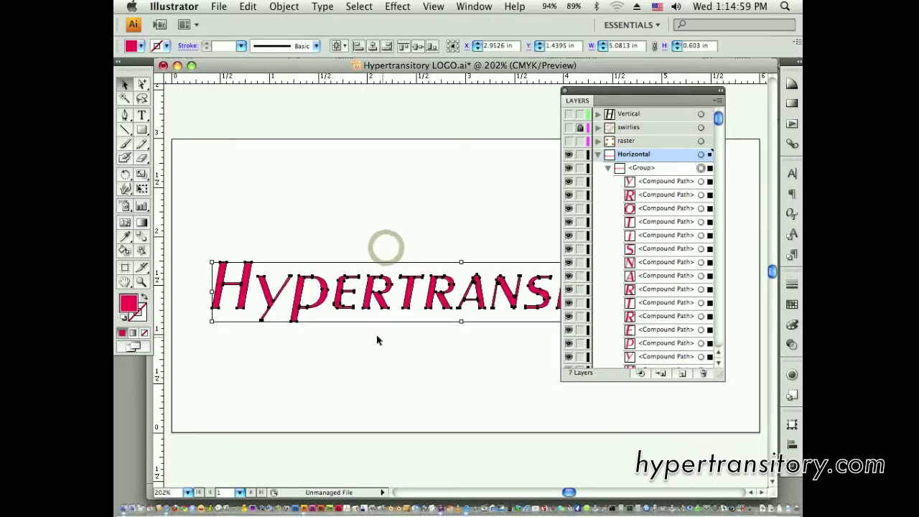
click(373, 198)
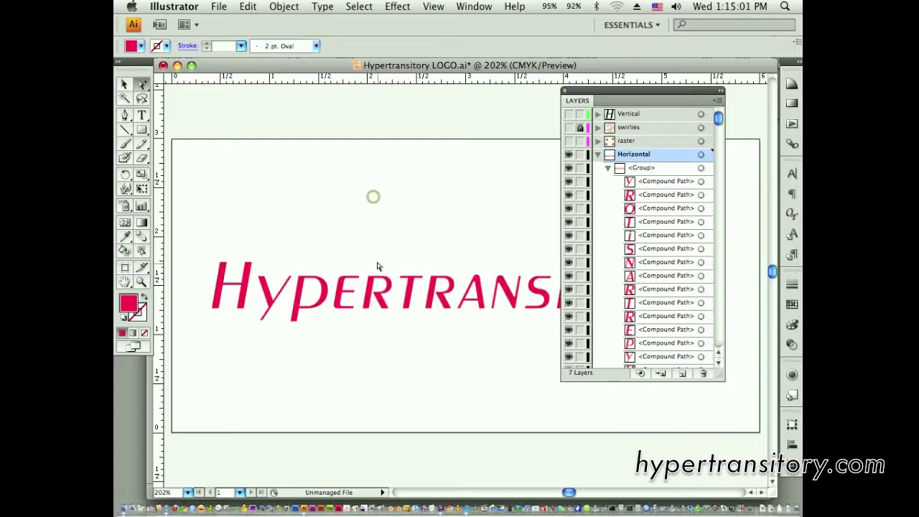
drag(374, 234, 377, 336)
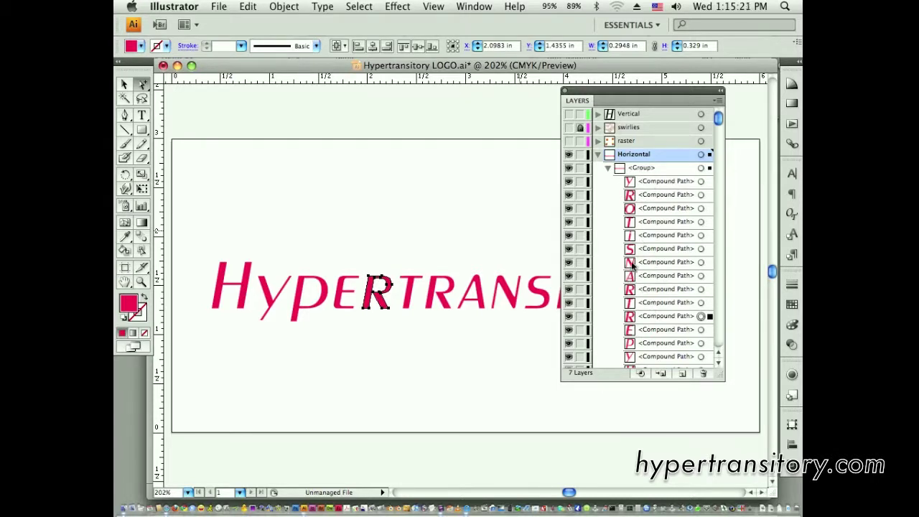
Select the letters N and T from the layer list, then collapse the <Group>.
click(700, 262)
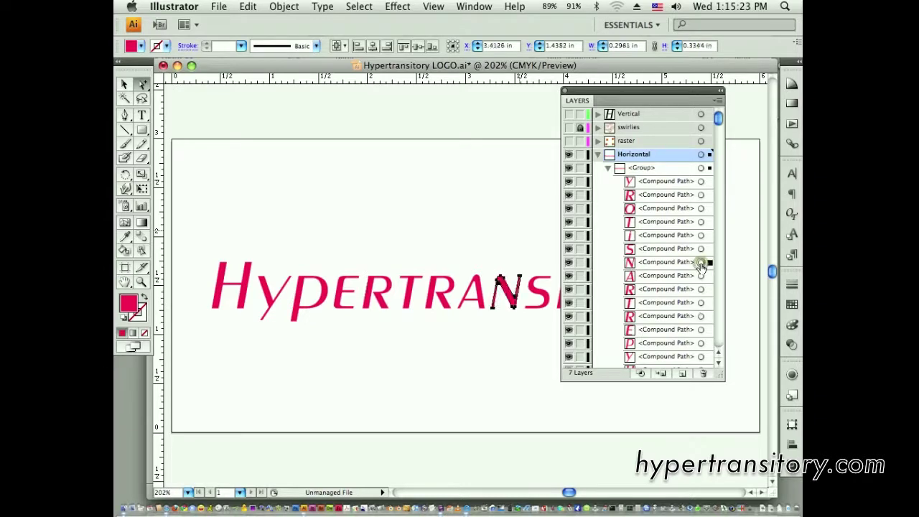
click(701, 221)
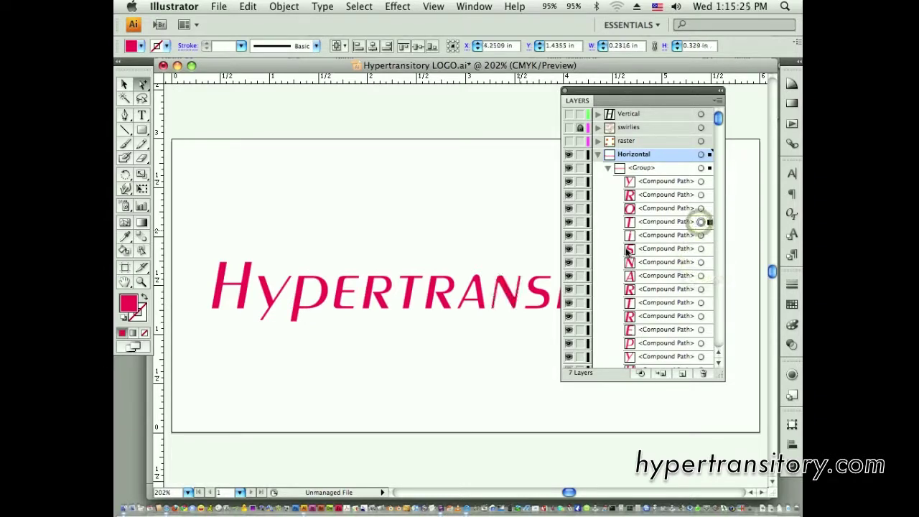
click(607, 169)
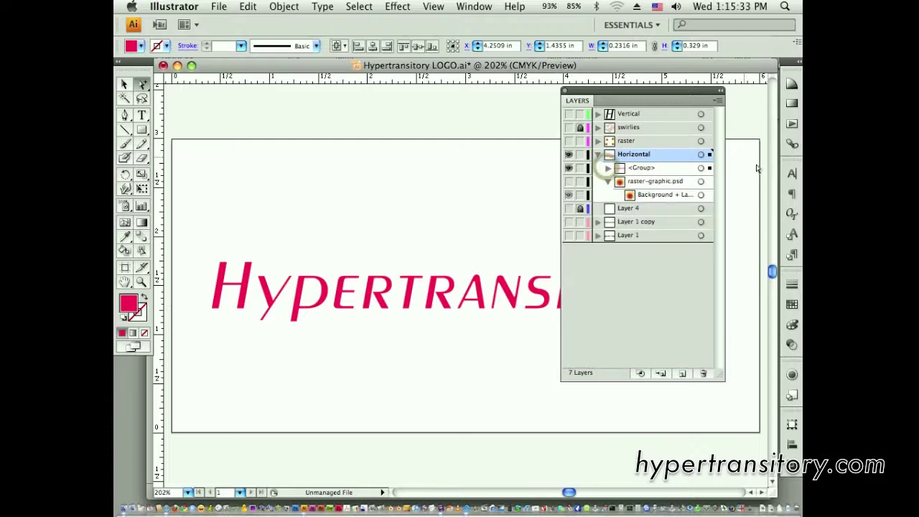
View the raster-graphic.jpg entries in the Links panel, then collapse it.
click(791, 143)
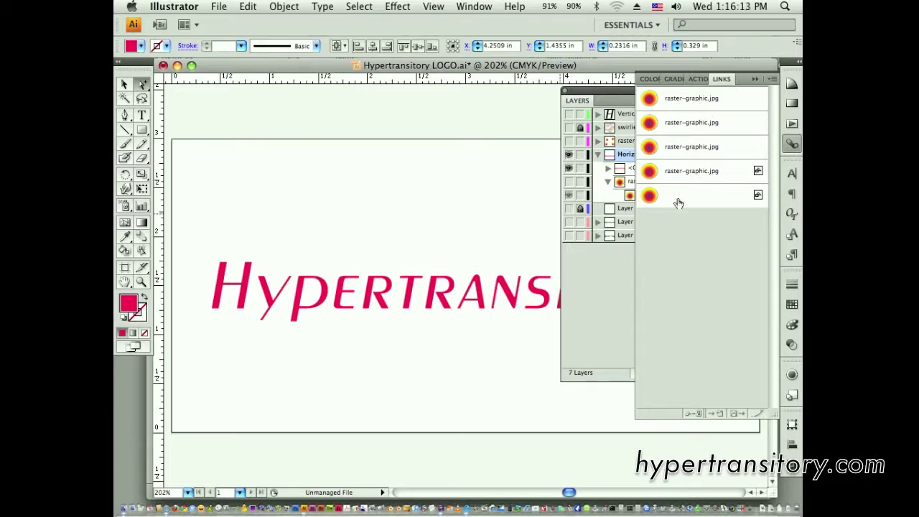
click(753, 80)
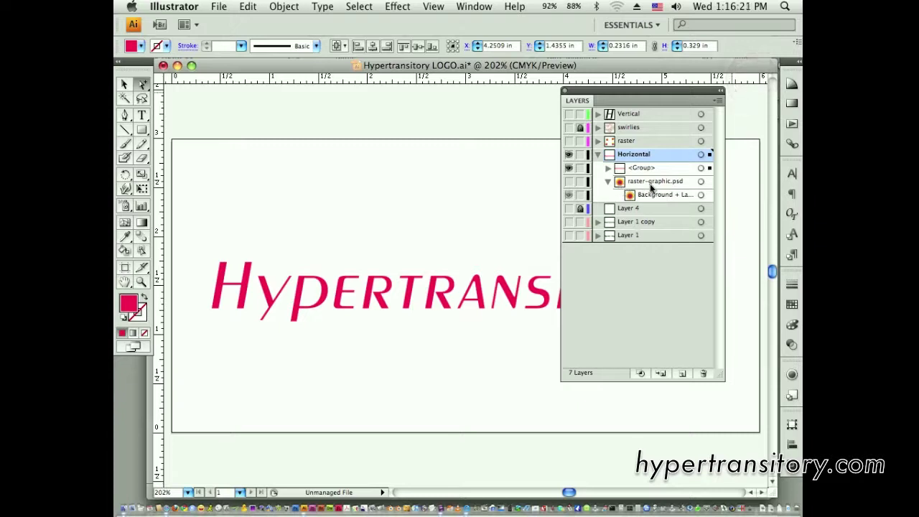
Show all hidden objects to reveal the gradient circle, collapse raster-graphic.psd, and toggle the Layers panel with F7.
key(super+alt+3)
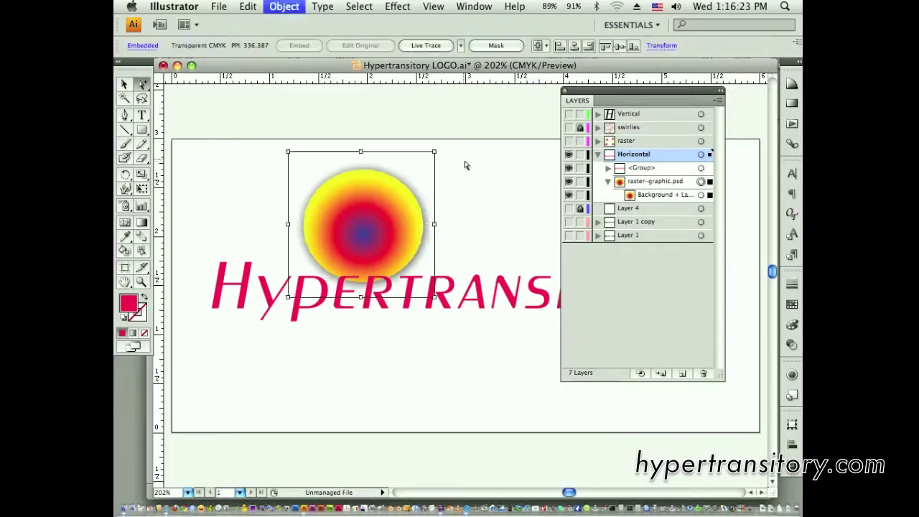
click(482, 127)
click(380, 201)
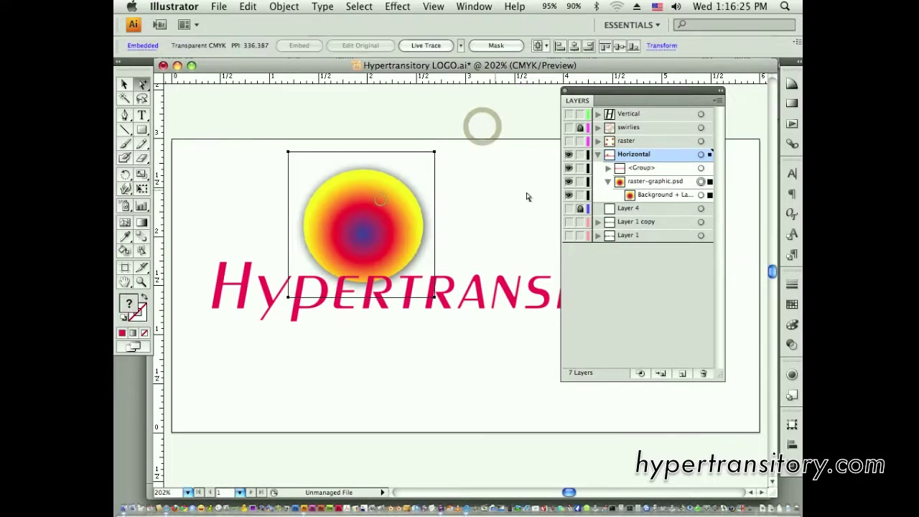
click(647, 274)
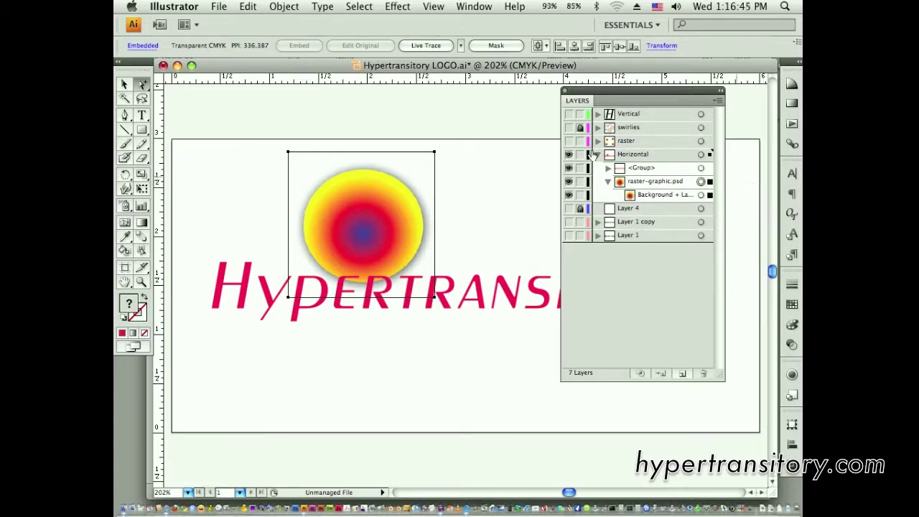
click(608, 183)
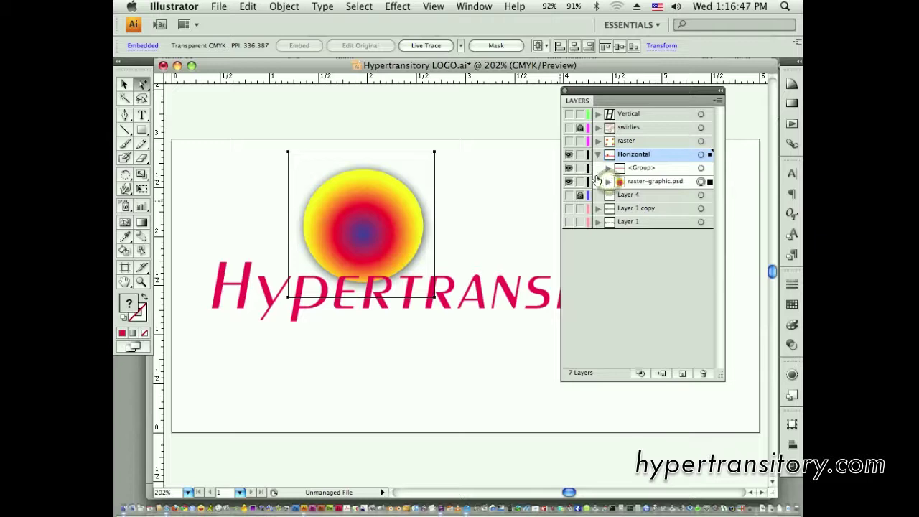
key(F7)
key(F7)
key(F7)
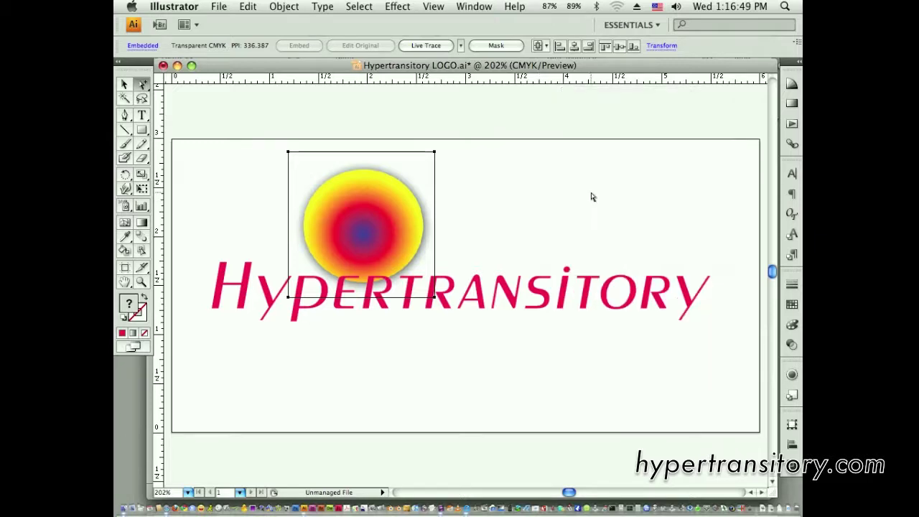
key(F7)
key(F7)
key(F7)
key(F7)
key(F7)
key(F7)
Deselect the raster image and switch to the Selection (black arrow) tool.
click(459, 147)
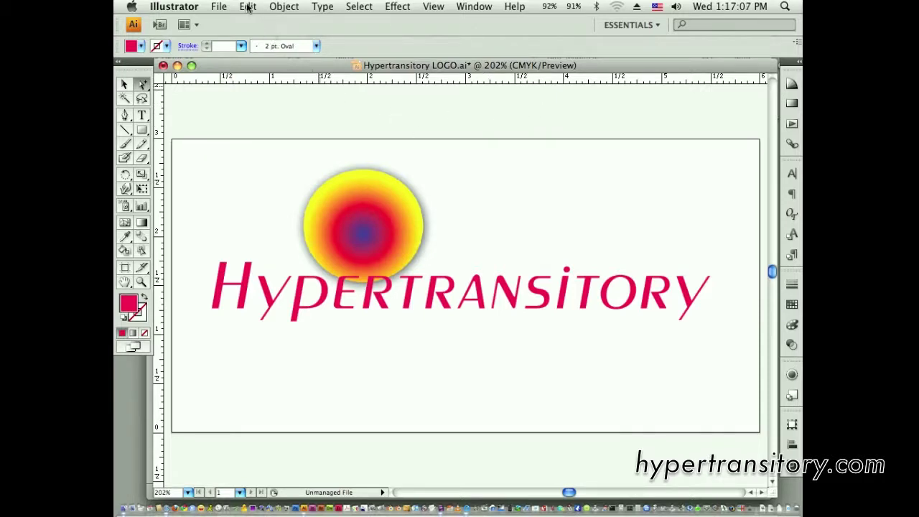
click(125, 85)
Open Edit > Keyboard Shortcuts and nudge the dialog into position.
click(249, 7)
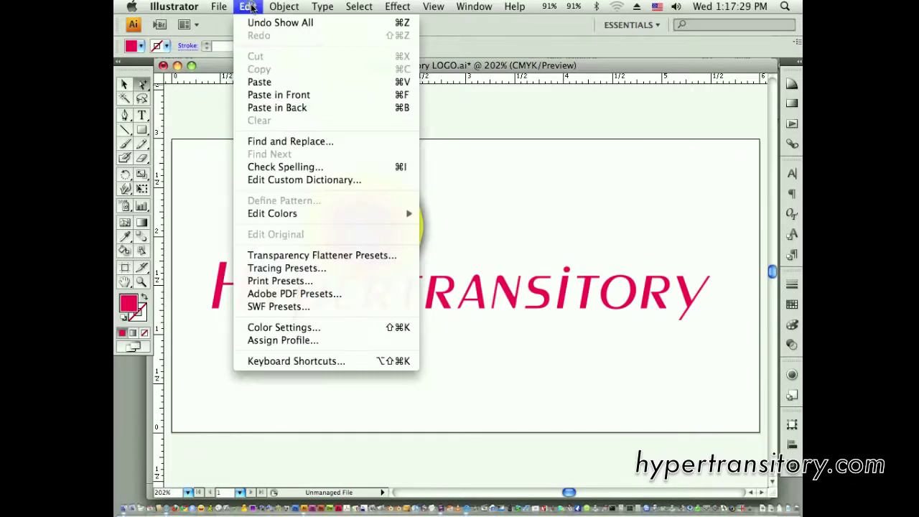
click(306, 361)
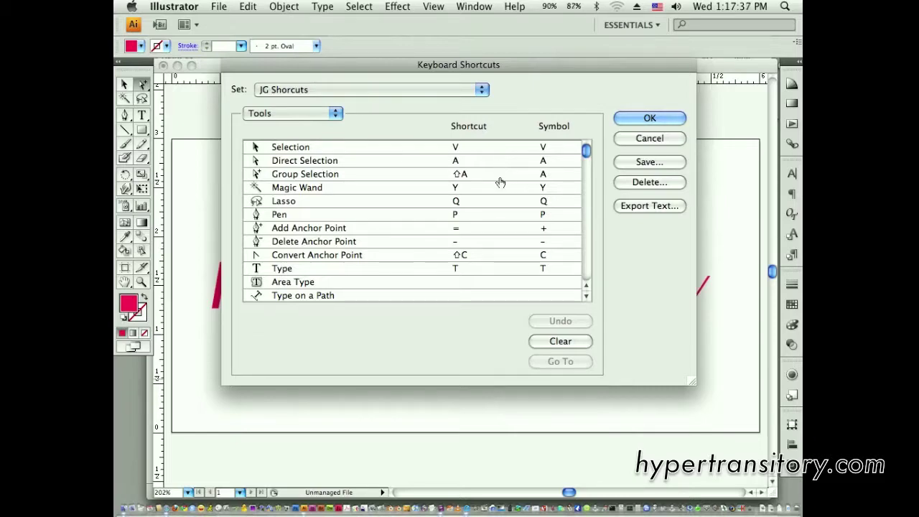
mouse_move(513, 65)
mouse_down()
mouse_move(523, 88)
mouse_move(521, 69)
mouse_up()
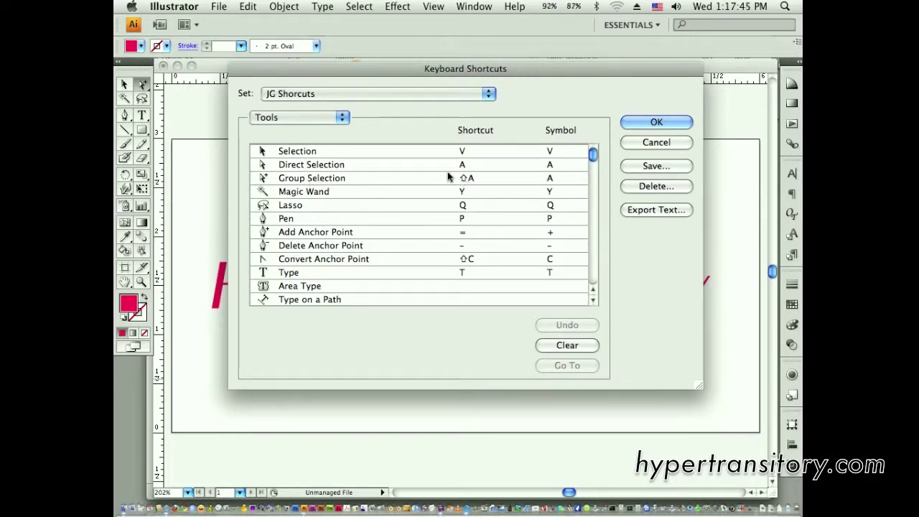
Compare Illustrator Defaults with JG Shorcuts, keep JG Shorcuts, and select the Area Type shortcut.
click(380, 94)
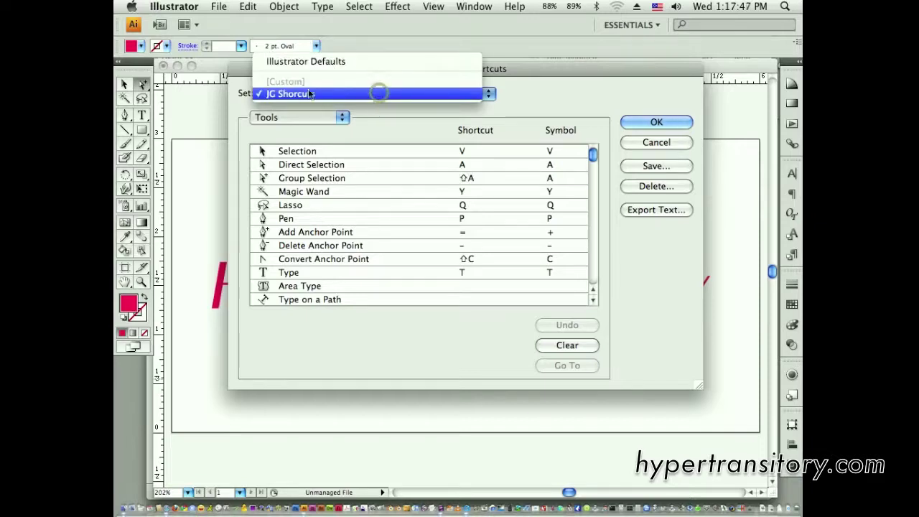
click(322, 70)
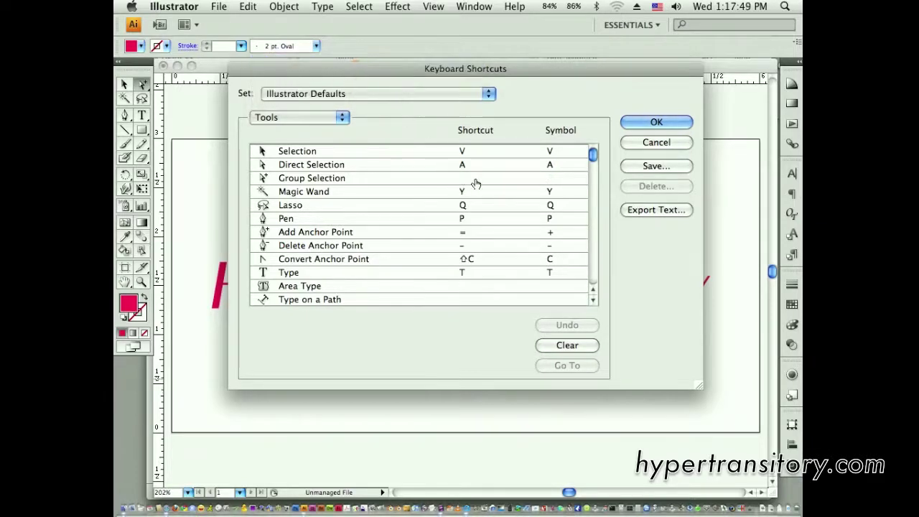
click(358, 93)
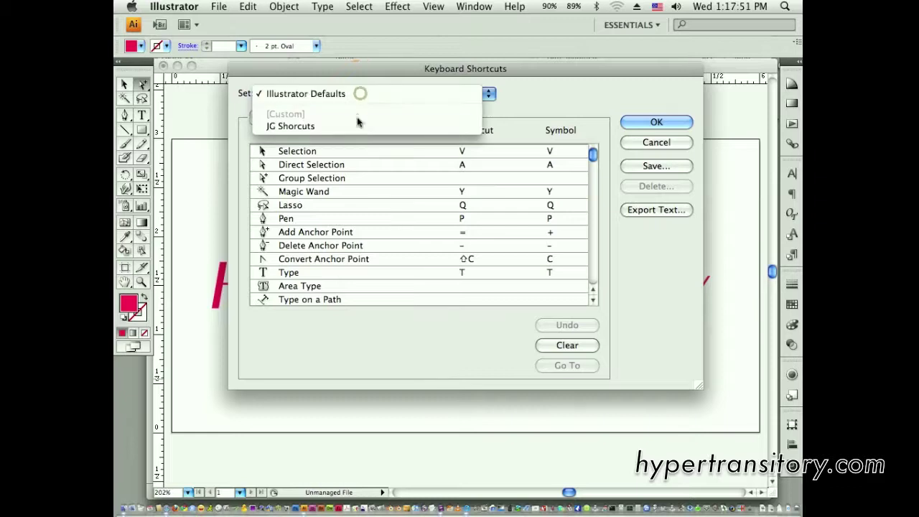
click(357, 125)
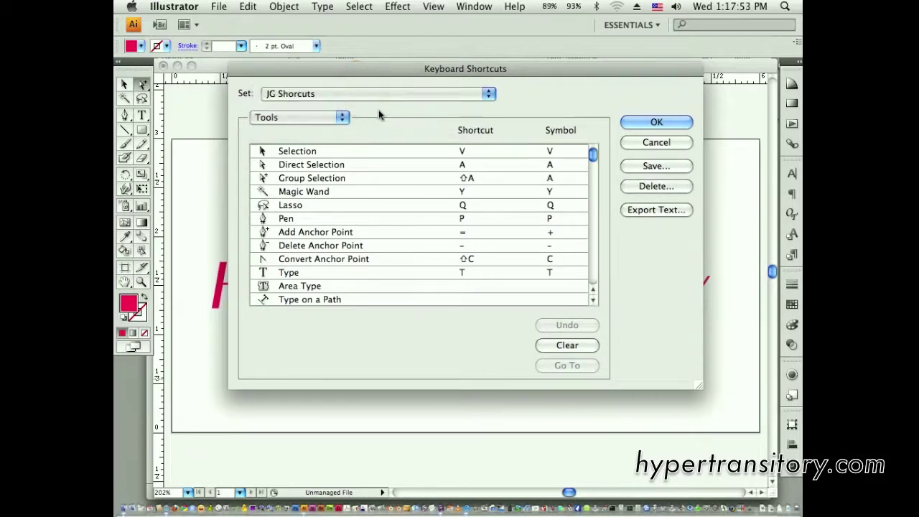
click(385, 93)
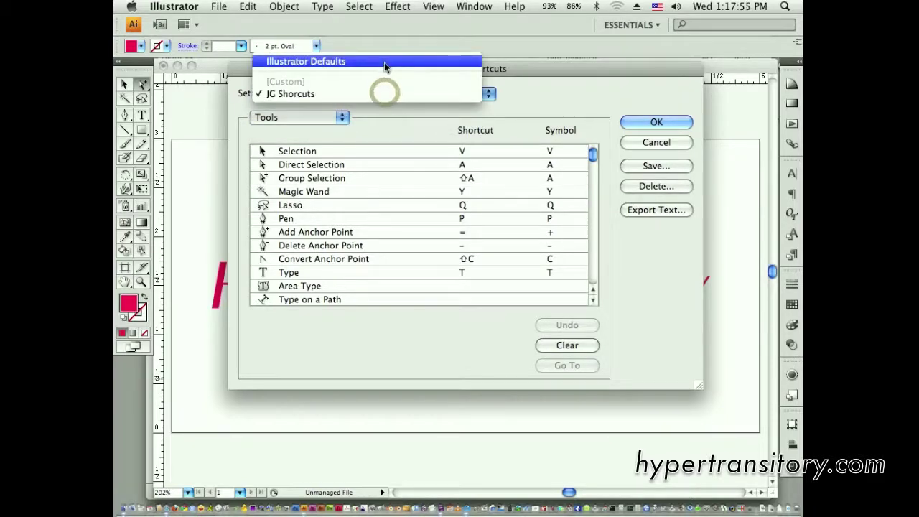
click(329, 94)
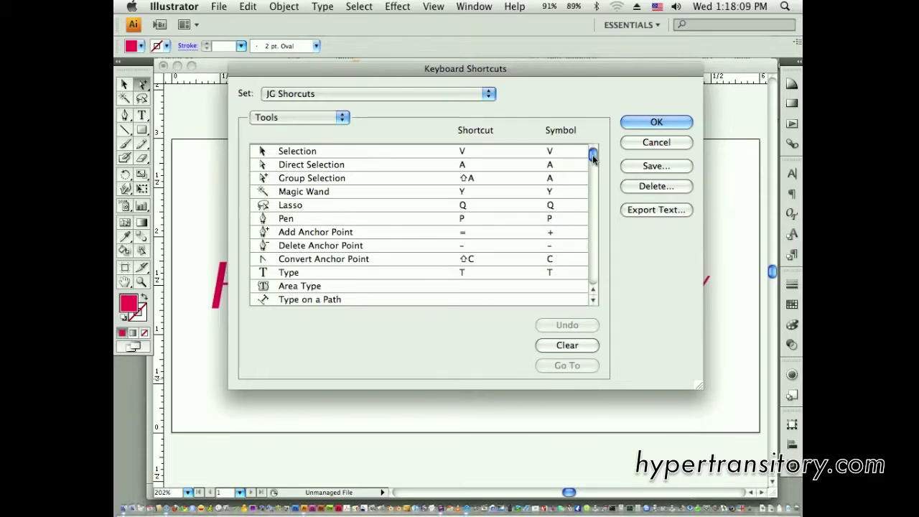
drag(594, 156, 589, 132)
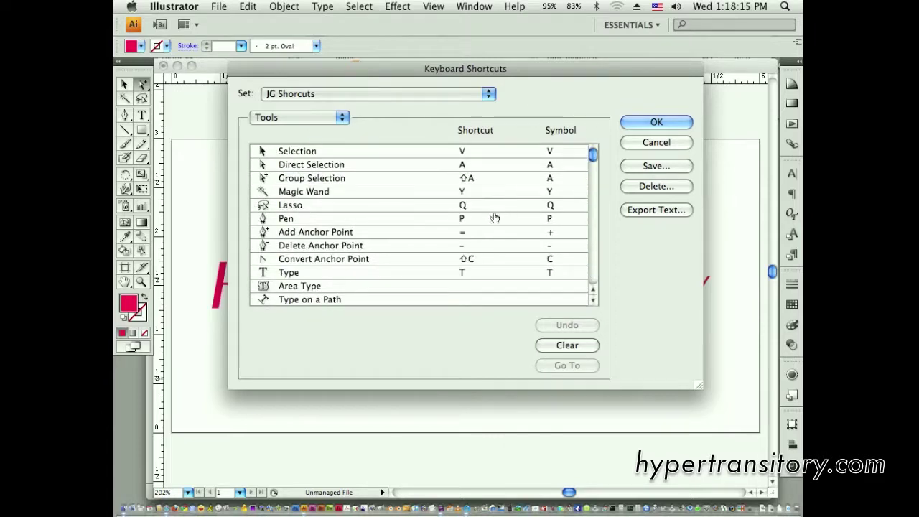
click(468, 289)
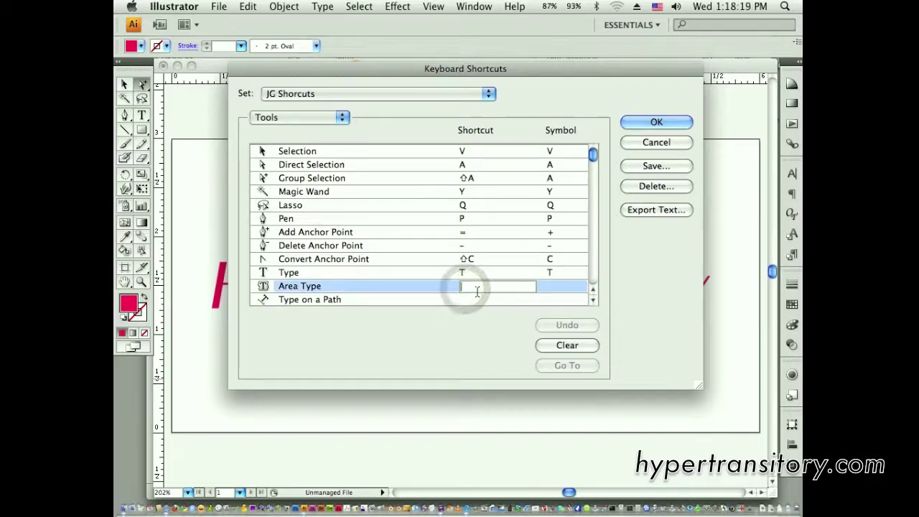
key(shift+a)
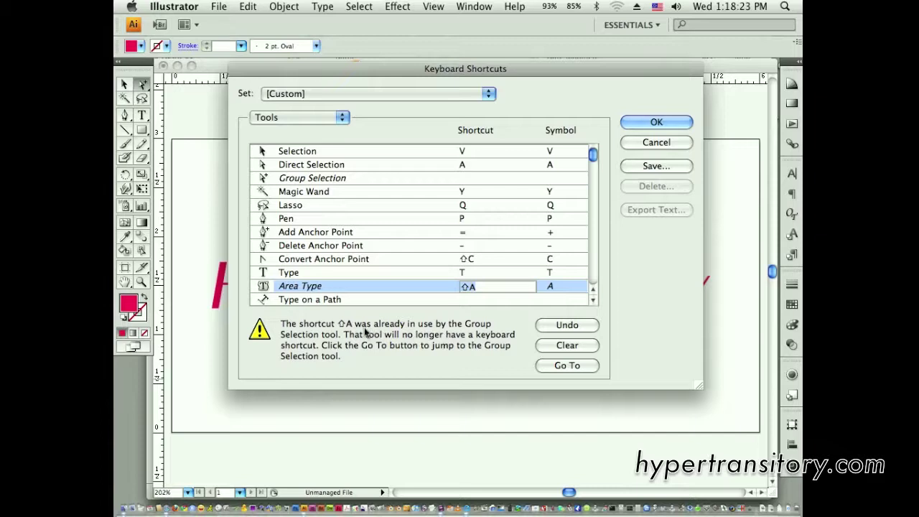
click(564, 345)
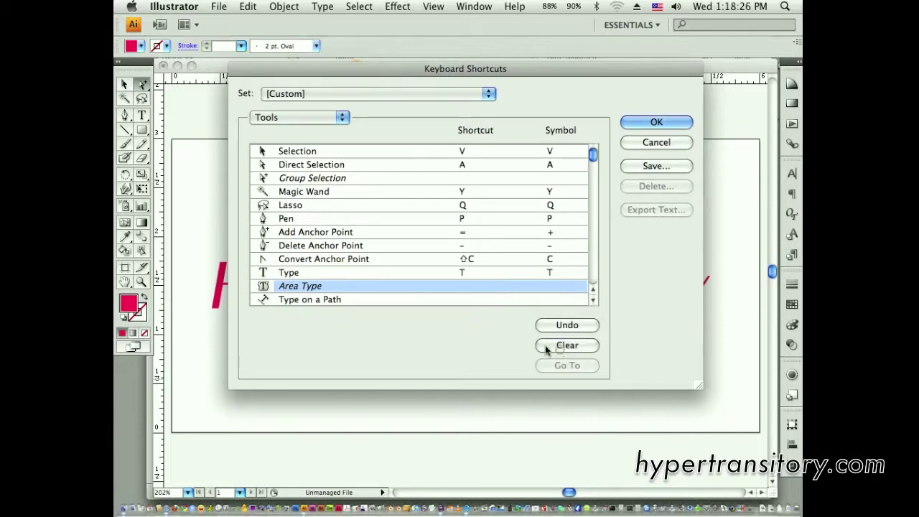
click(424, 352)
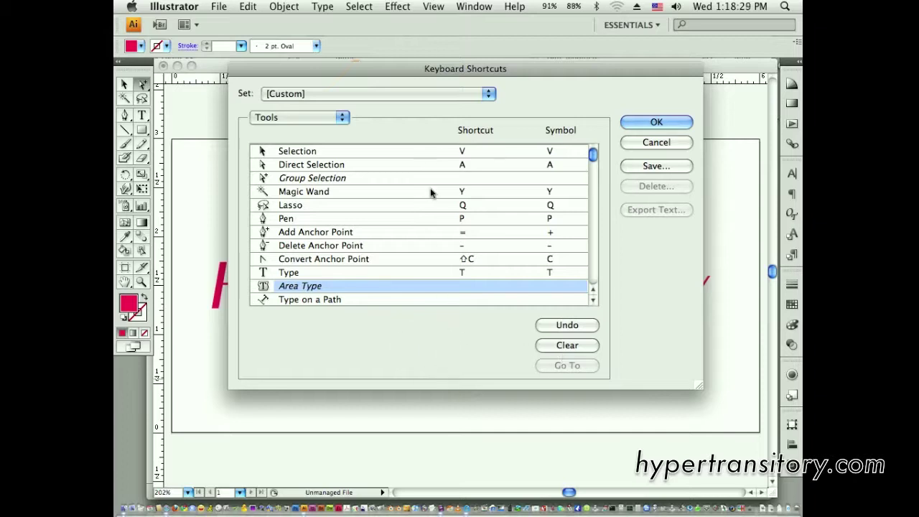
click(467, 177)
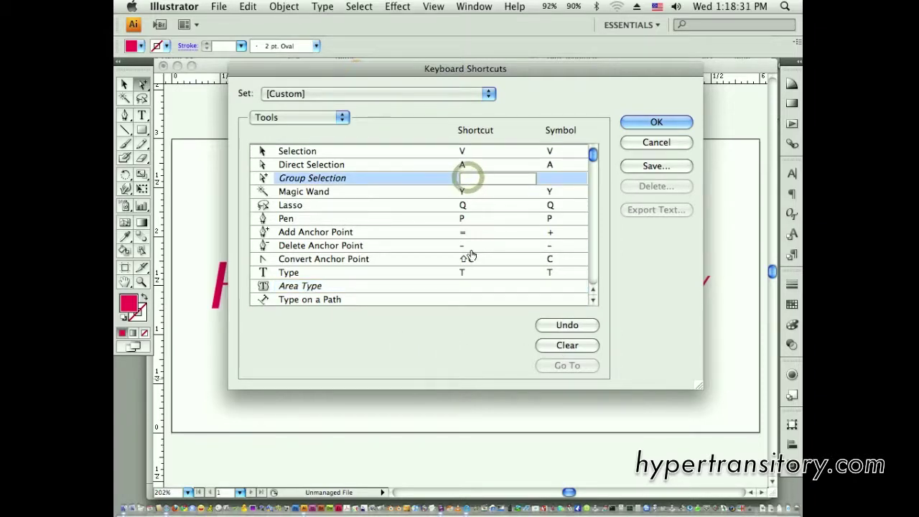
key(shift+a)
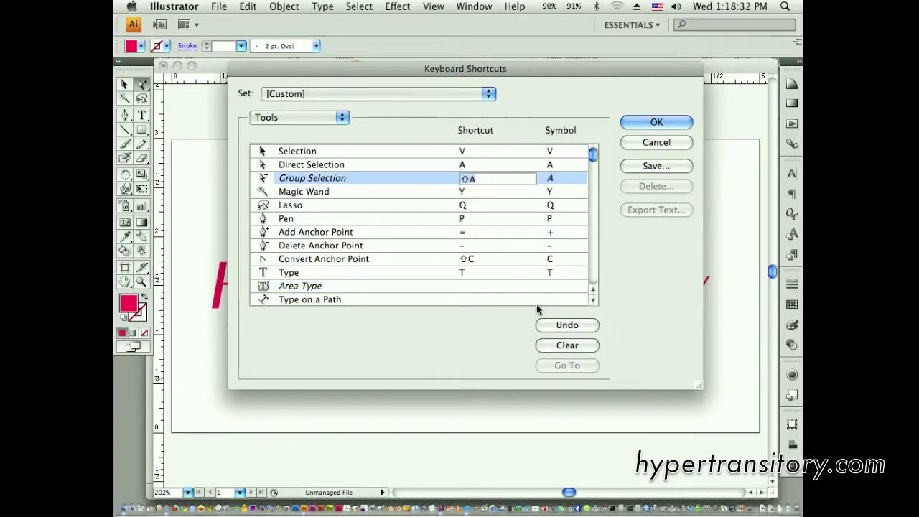
click(471, 337)
click(411, 94)
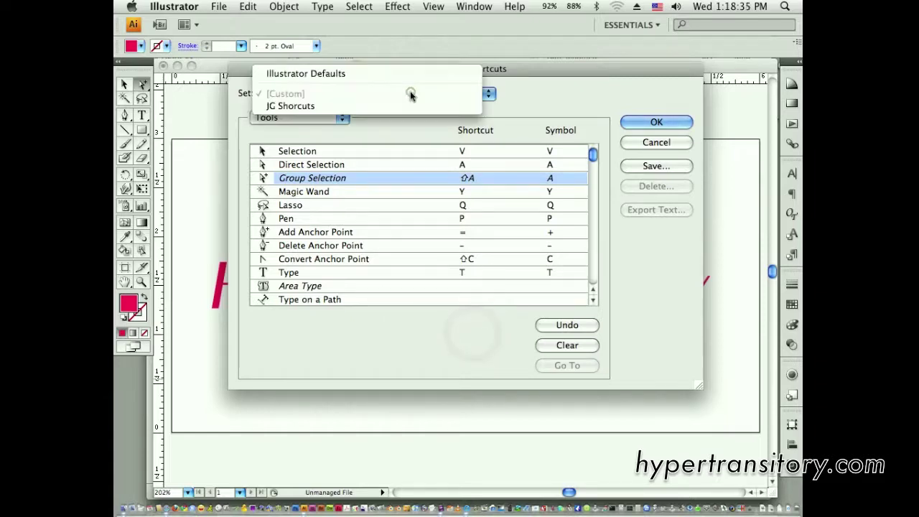
click(400, 106)
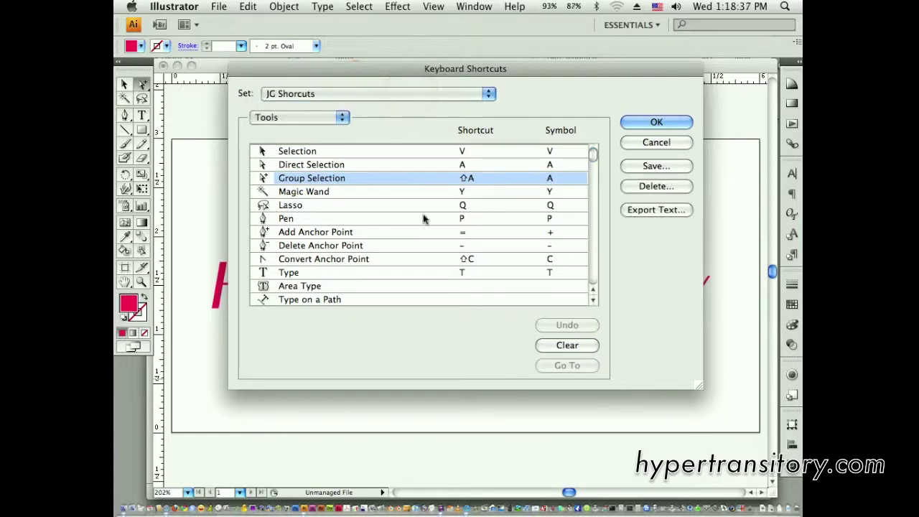
Switch the shortcut list to Menu Commands and expand File commands like ⌘N New and ⌘S Save.
click(294, 117)
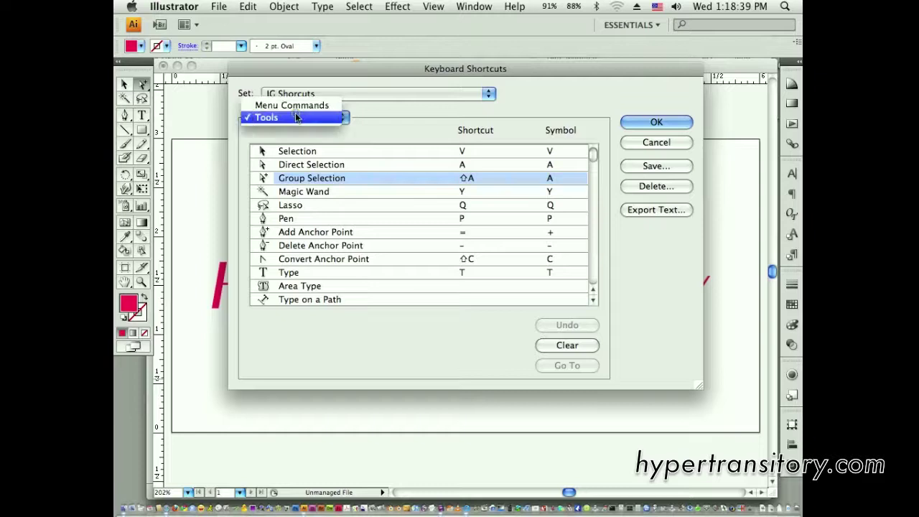
click(294, 103)
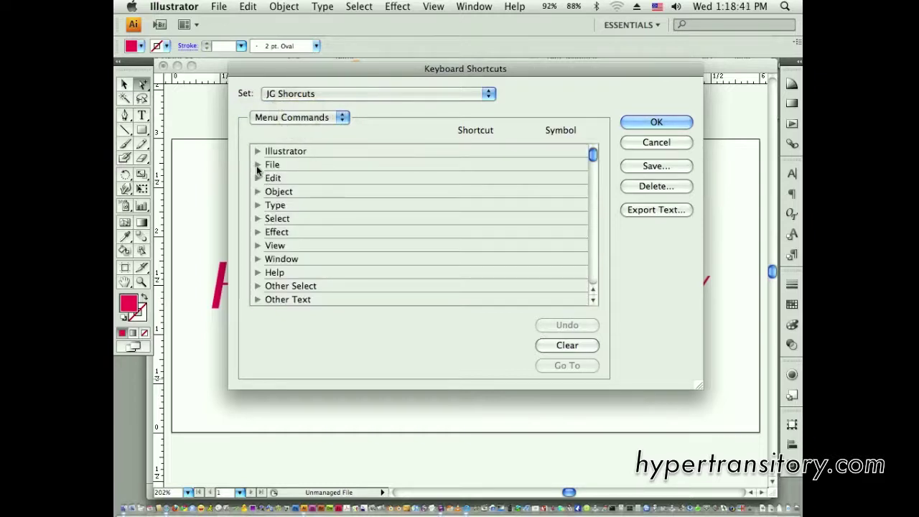
click(257, 164)
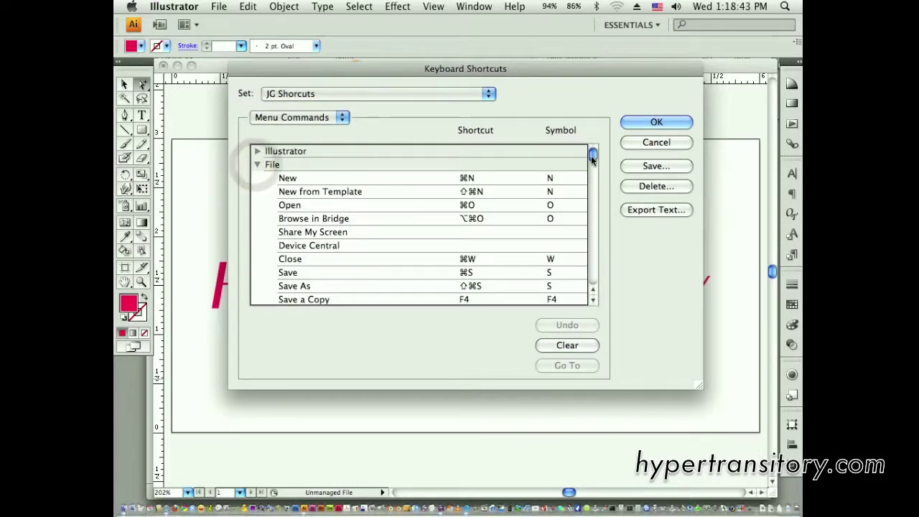
drag(592, 154, 590, 165)
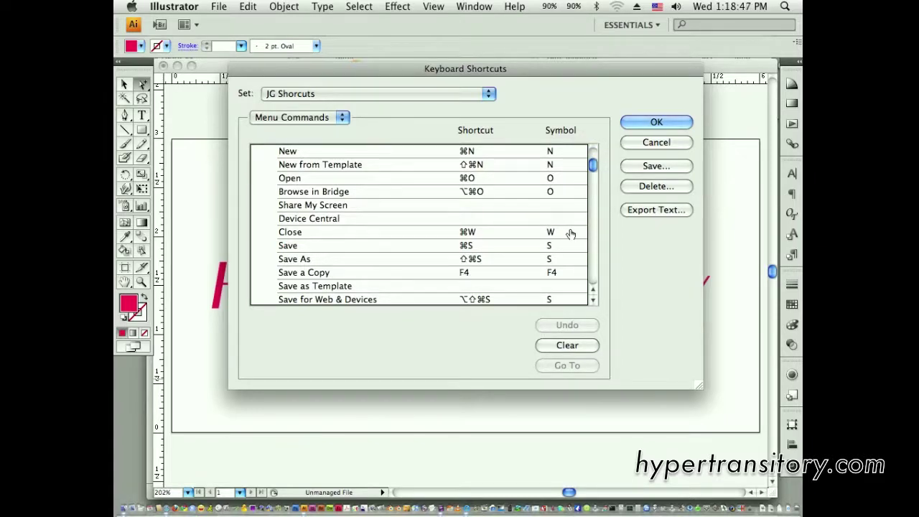
drag(594, 166, 529, 232)
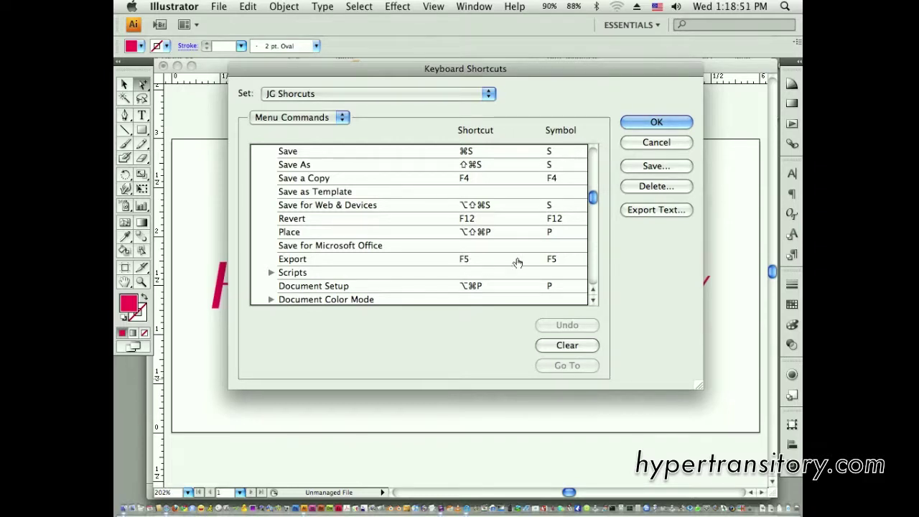
drag(593, 196, 582, 154)
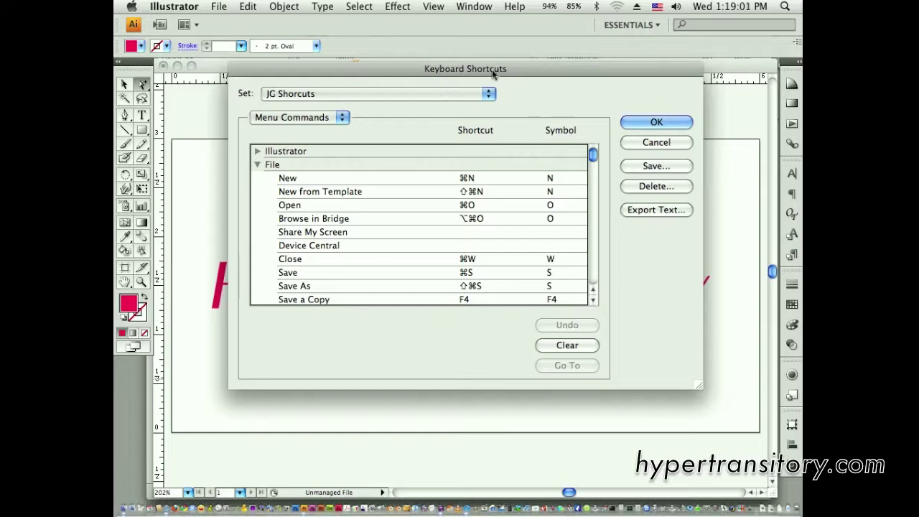
drag(492, 69, 490, 76)
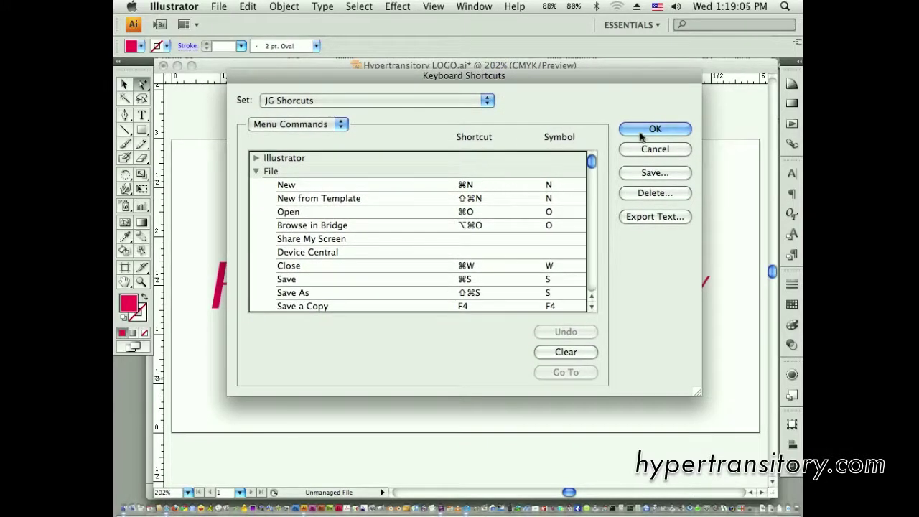
Dismiss Keyboard Shortcuts without changes and bring up the Actions panel.
click(654, 149)
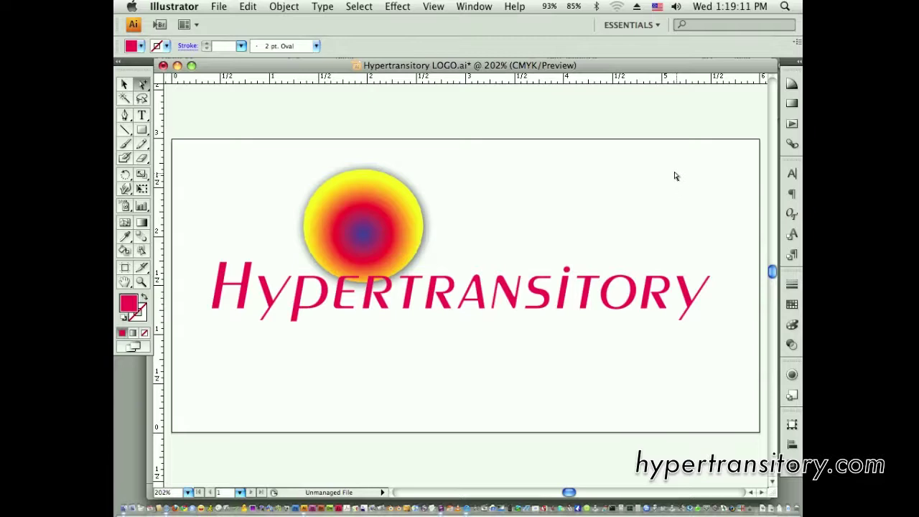
click(792, 124)
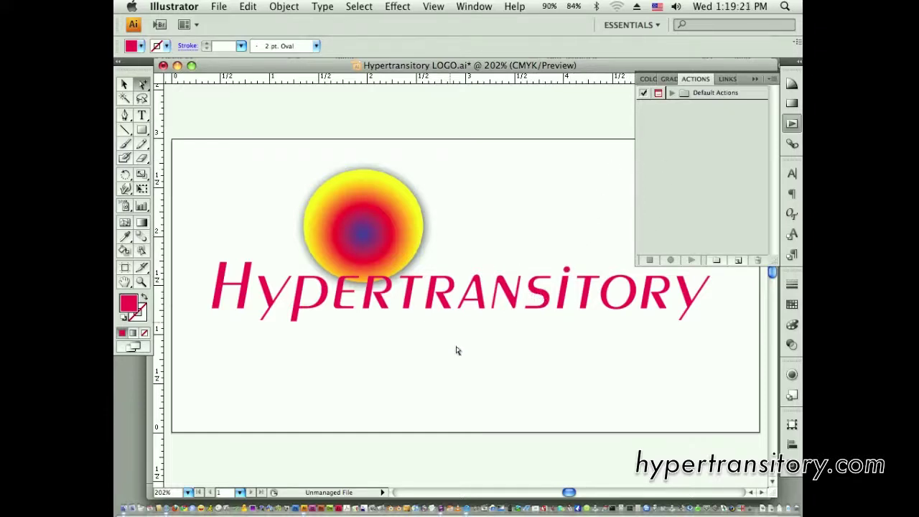
key(v)
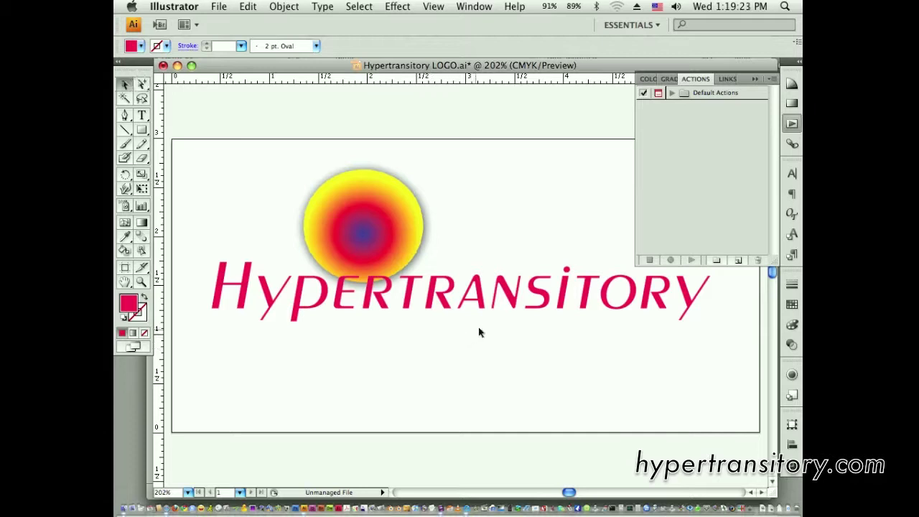
Select the Hypertransitory text and move the ruler zero point to the artboard's top-left corner.
click(501, 293)
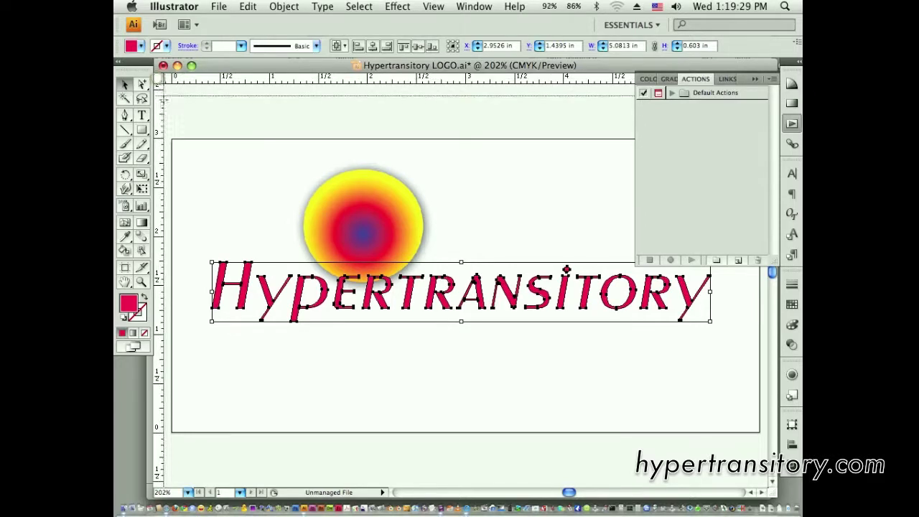
drag(159, 78, 176, 135)
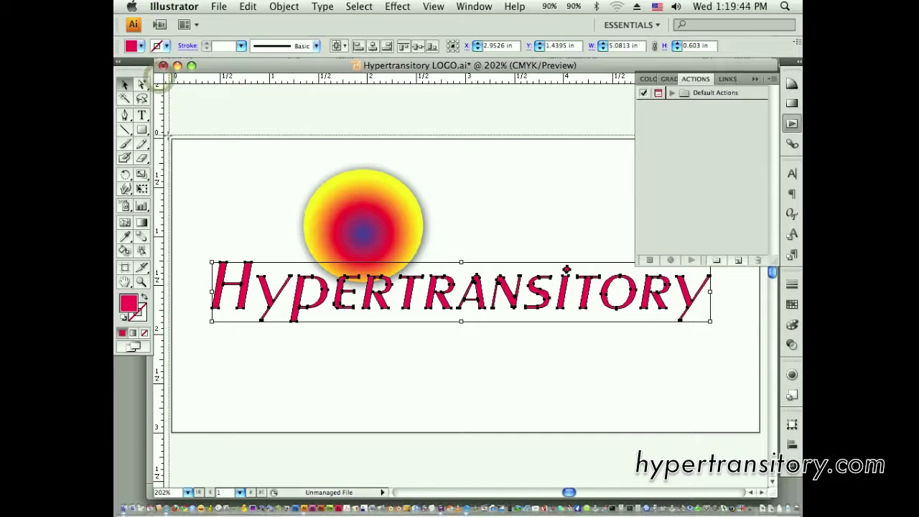
drag(159, 79, 168, 142)
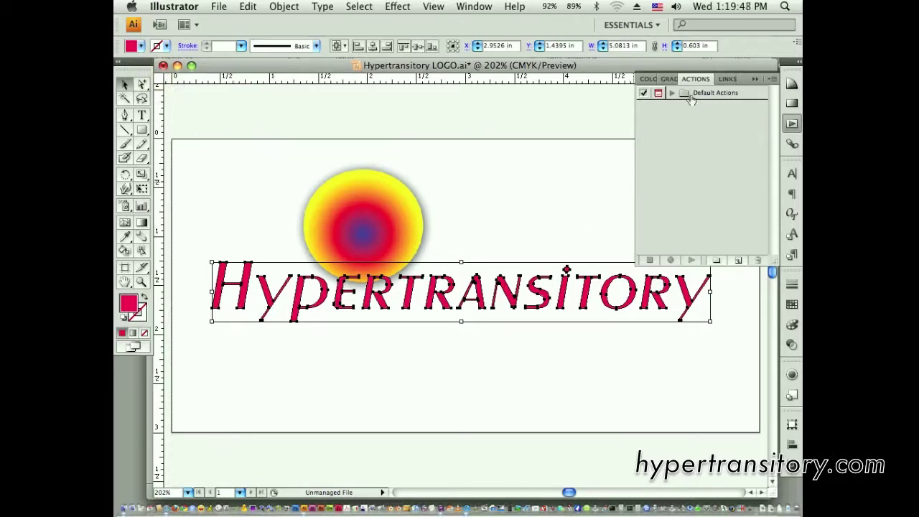
Create a new action set named JG ACTIONS.
click(716, 261)
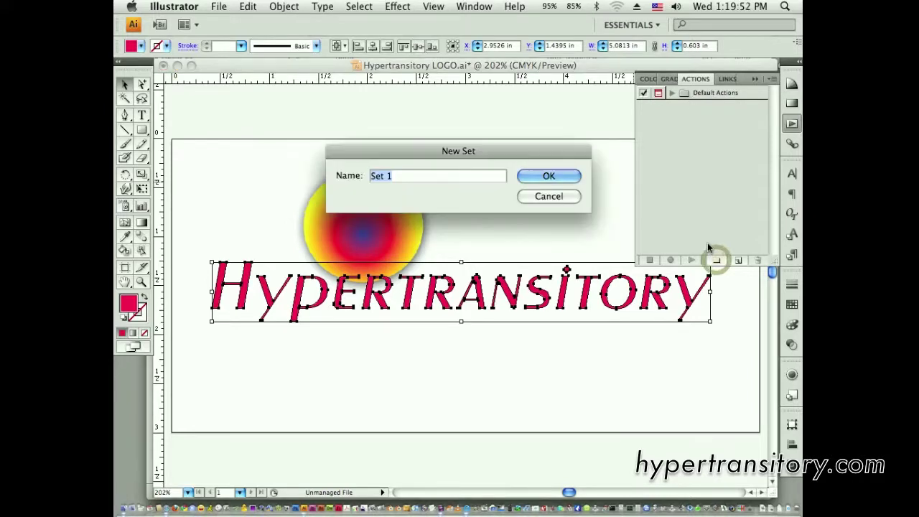
text(JG ACTIONS)
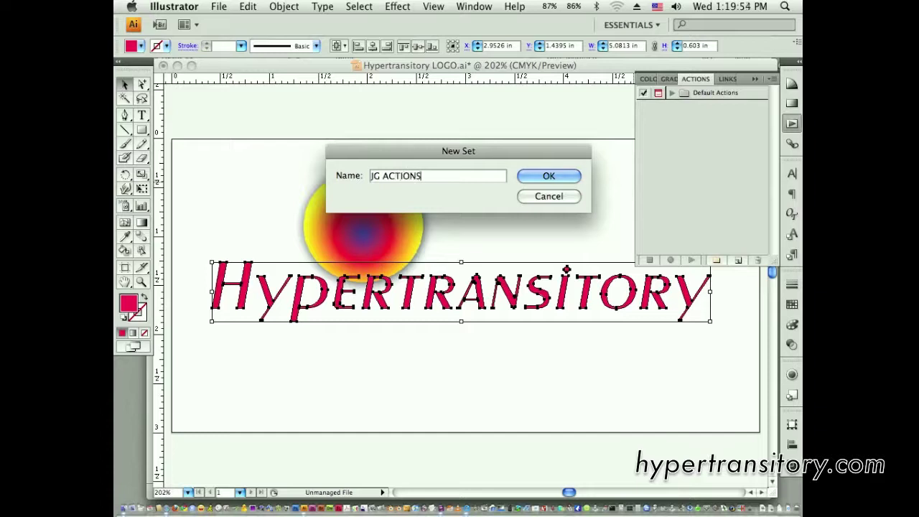
click(554, 179)
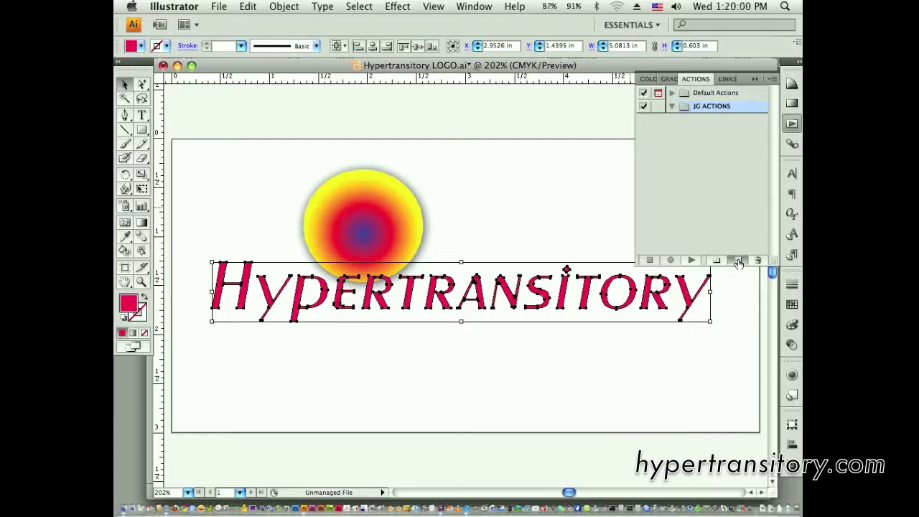
Add a 'top left' action to JG ACTIONS with function key F1 and start recording.
click(738, 260)
text(to)
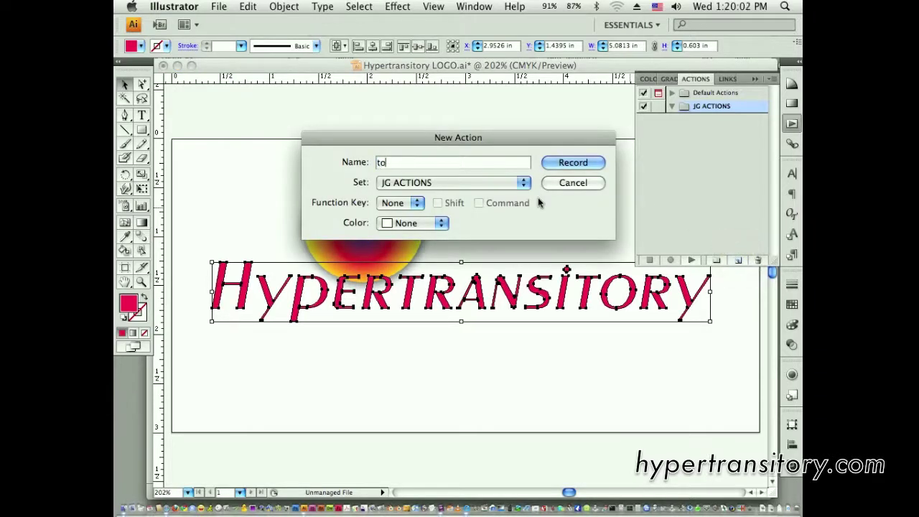
text(p left)
click(427, 182)
click(430, 182)
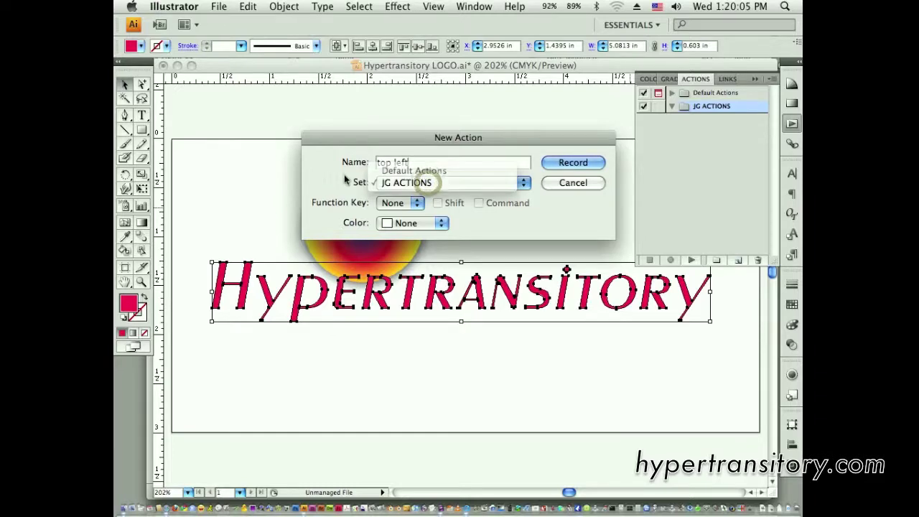
click(404, 206)
click(400, 225)
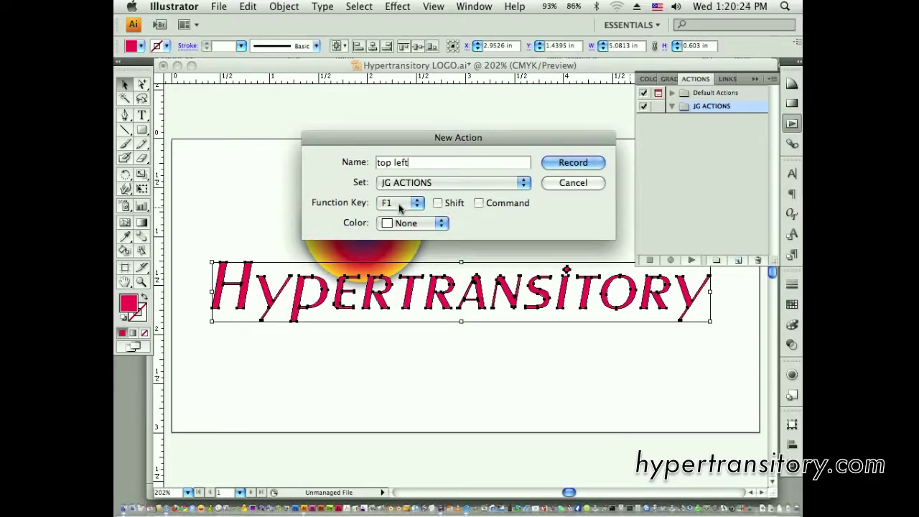
click(573, 162)
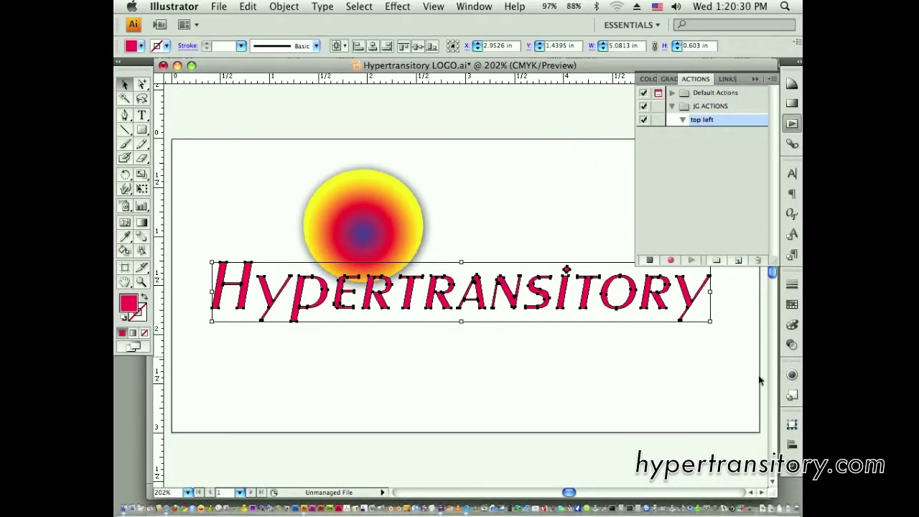
Using the top-left reference point, set the Hypertransitory text to X 0 and Y 0 in Transform.
click(792, 425)
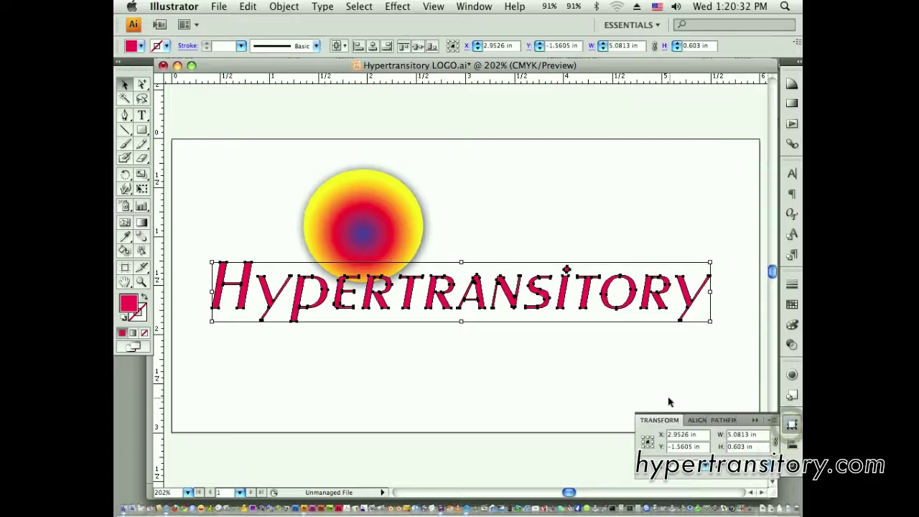
click(643, 439)
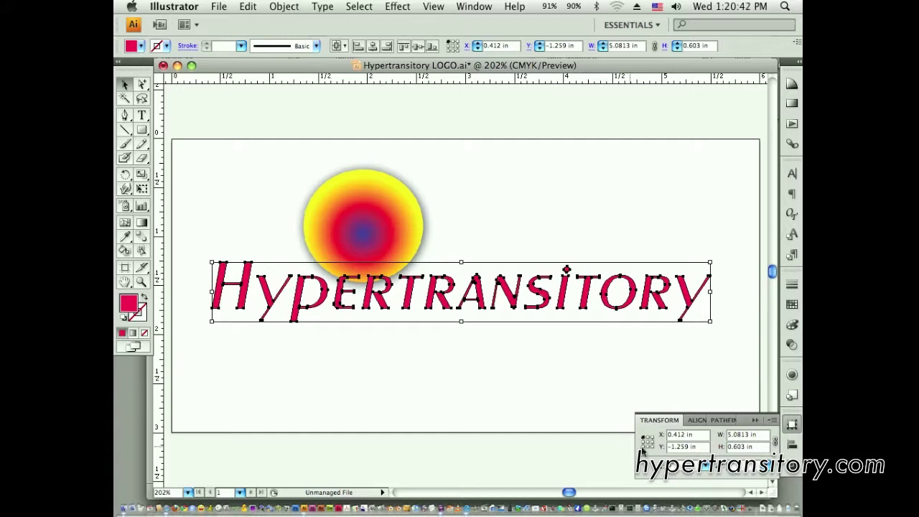
triple_click(696, 435)
text(0)
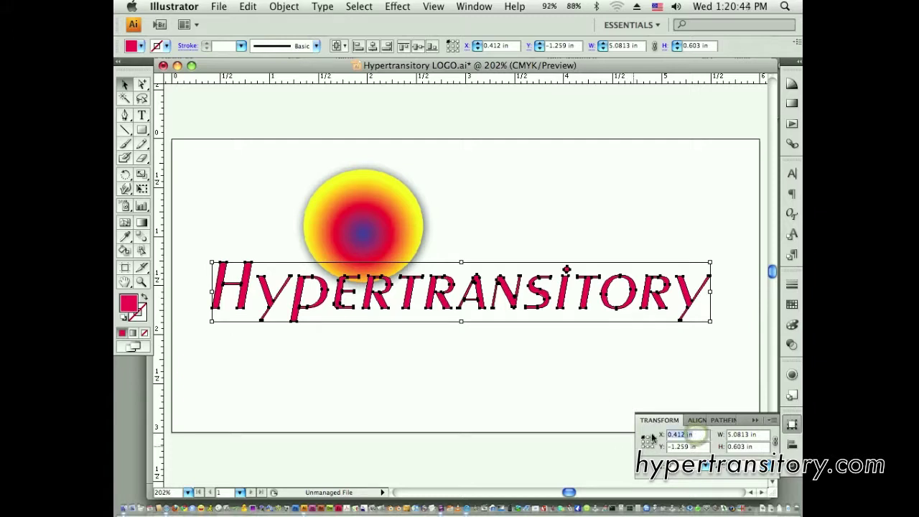
key(Return)
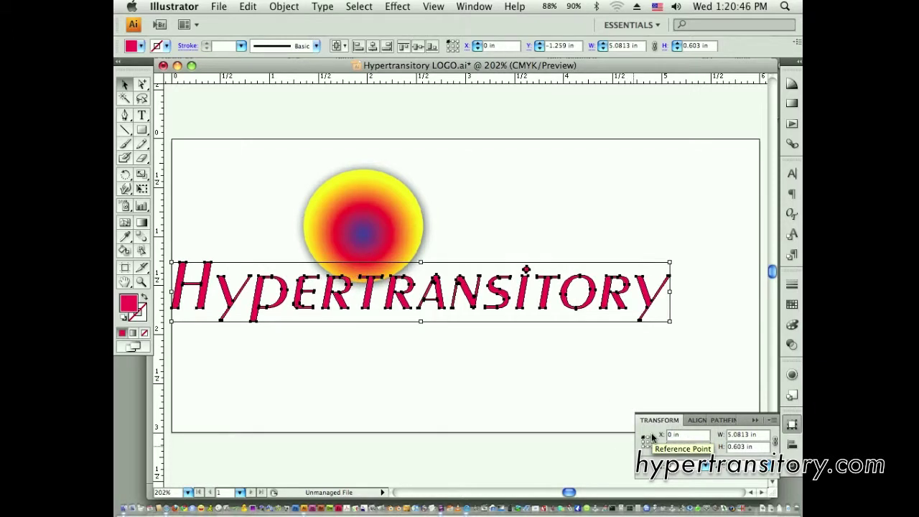
key(Tab)
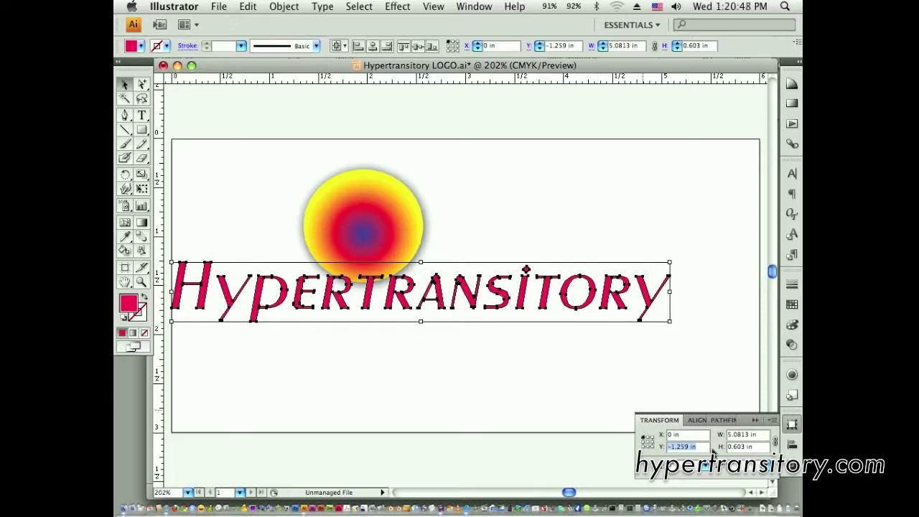
text(0)
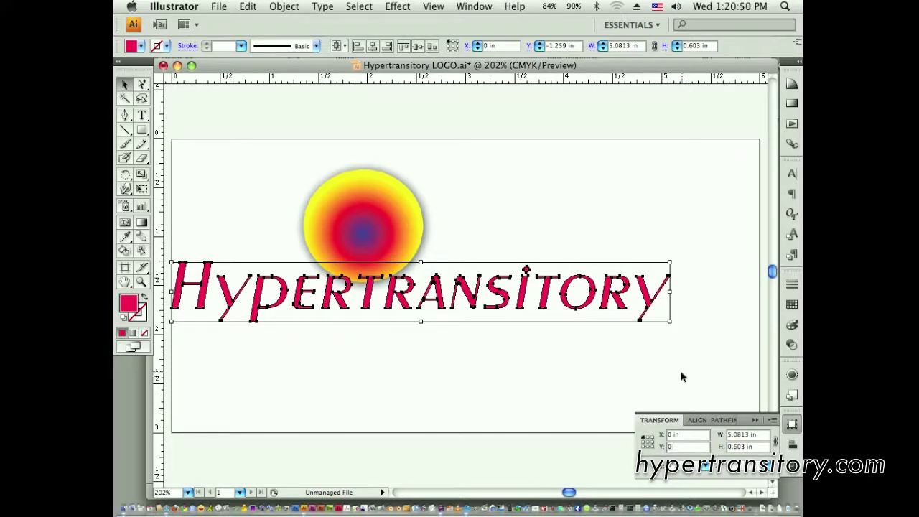
key(Return)
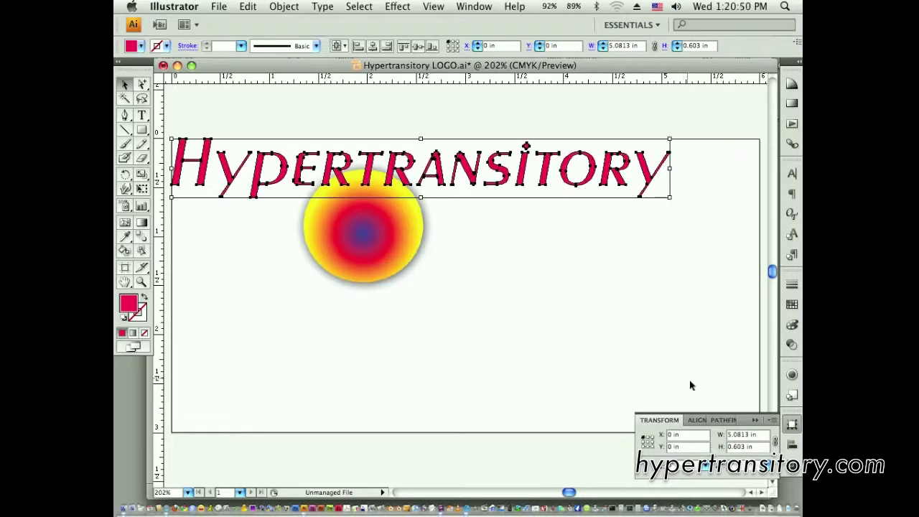
click(792, 128)
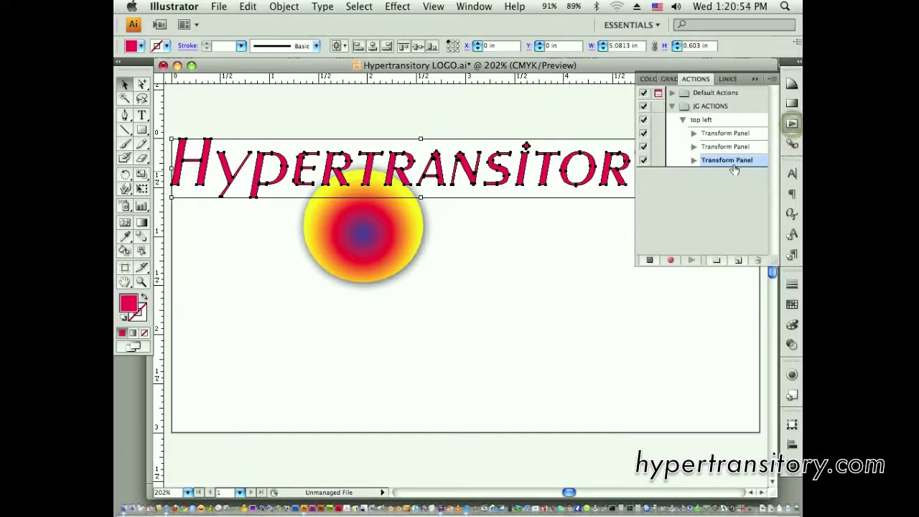
Stop recording the top left action and inspect its first two recorded transform steps.
click(650, 259)
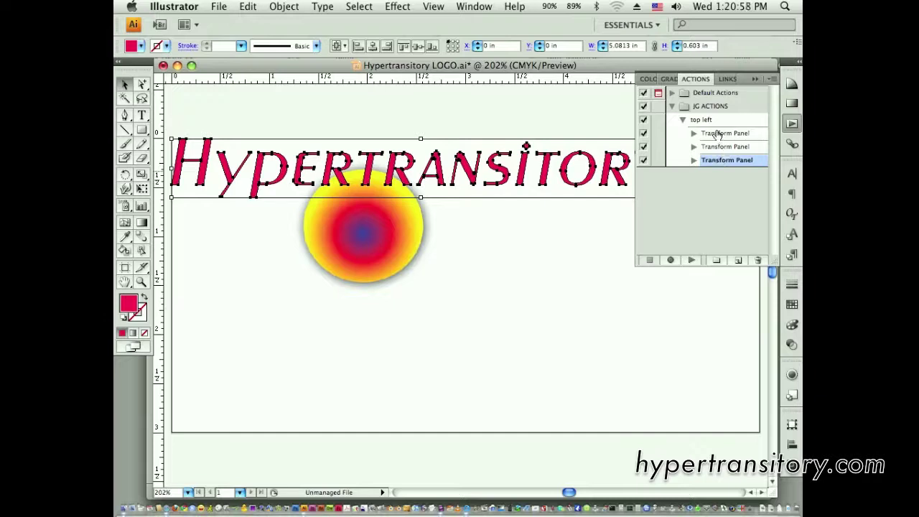
click(693, 134)
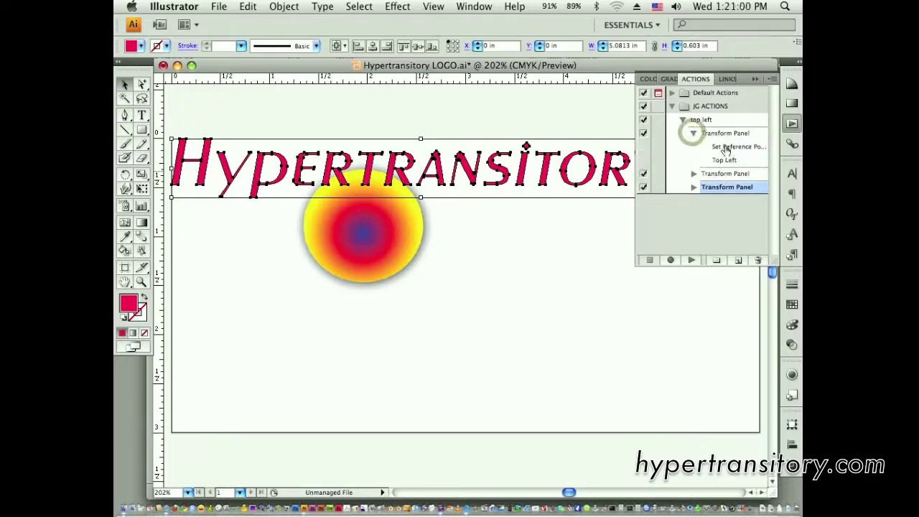
click(693, 134)
click(692, 146)
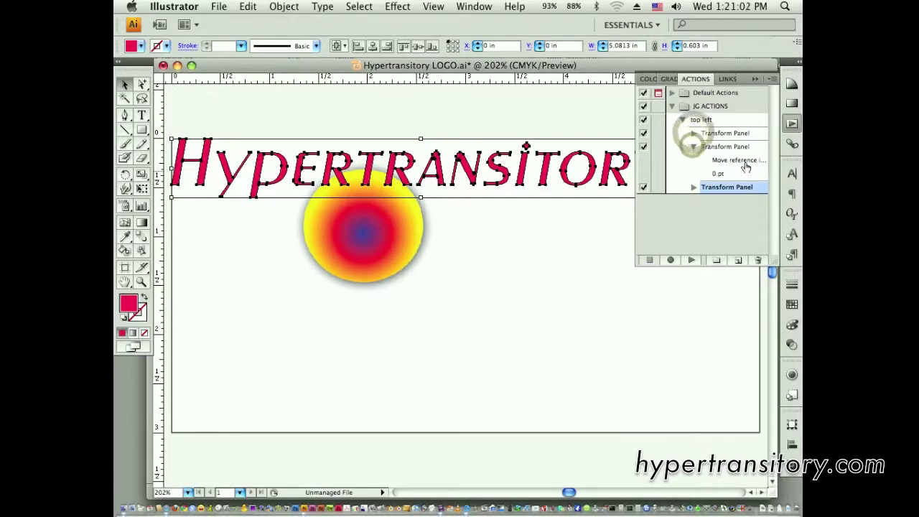
Check the last transform step, then move the Hypertransitory text below the circle to X 0.495 in, Y -1.6914 in.
click(693, 146)
click(693, 160)
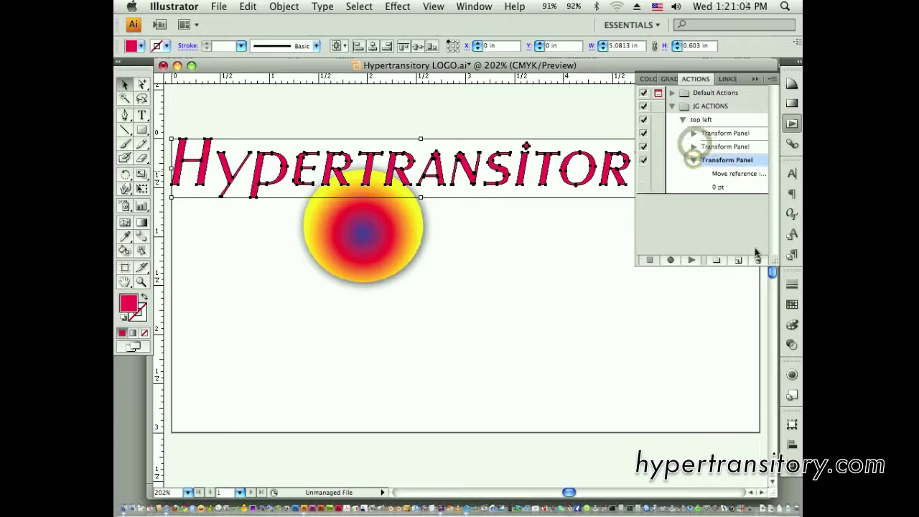
click(693, 160)
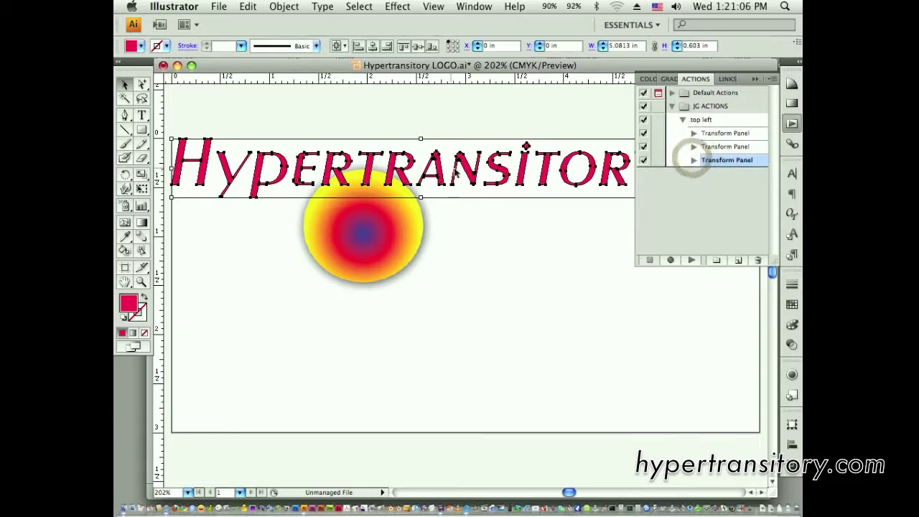
drag(469, 169, 519, 336)
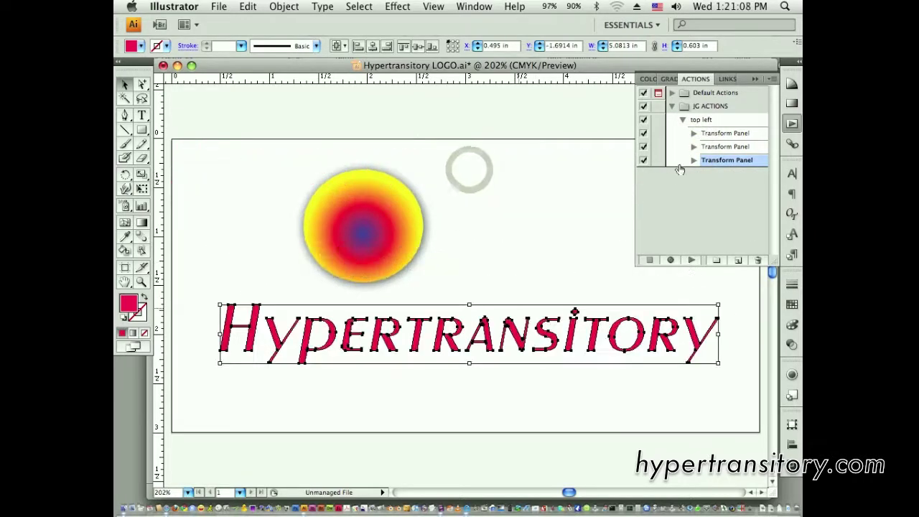
Review the JG ACTIONS set options and the top left action options without changing anything.
double_click(747, 105)
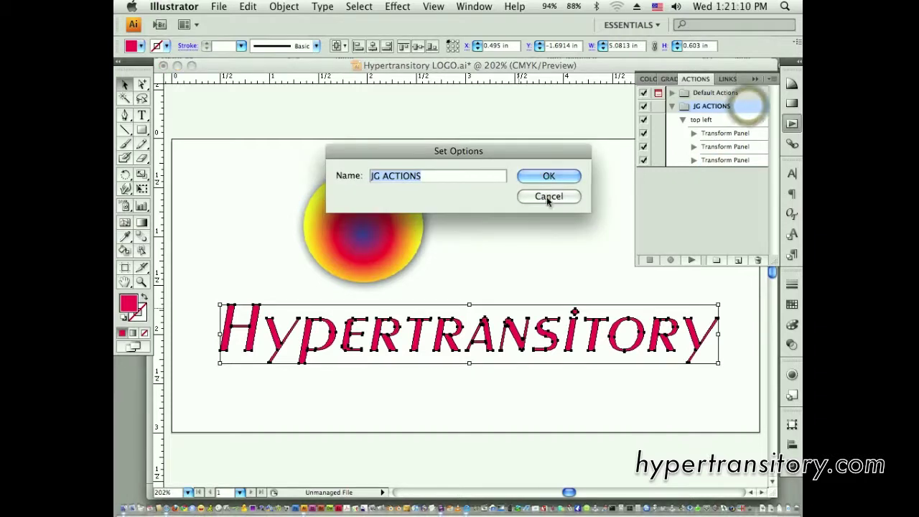
click(549, 196)
click(742, 121)
double_click(742, 122)
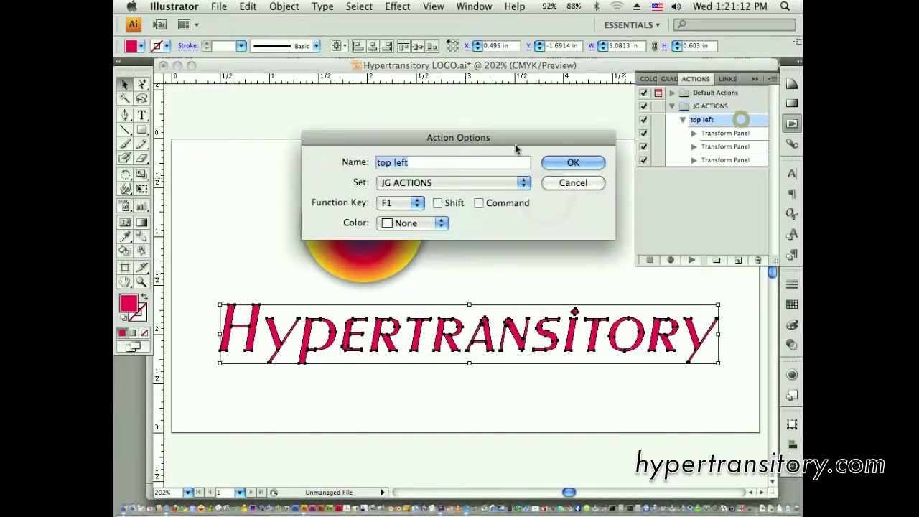
click(572, 183)
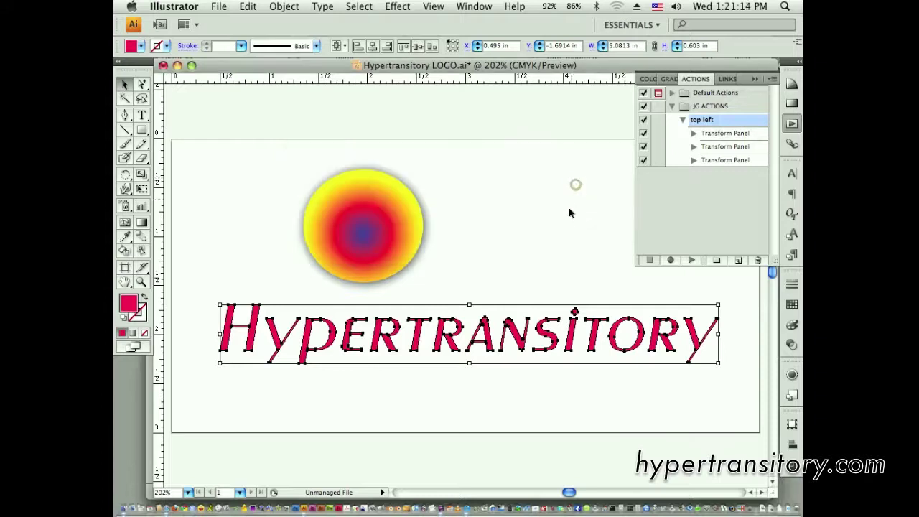
Snap the text and then the gradient circle to the artboard's top-left corner with F1.
key(F1)
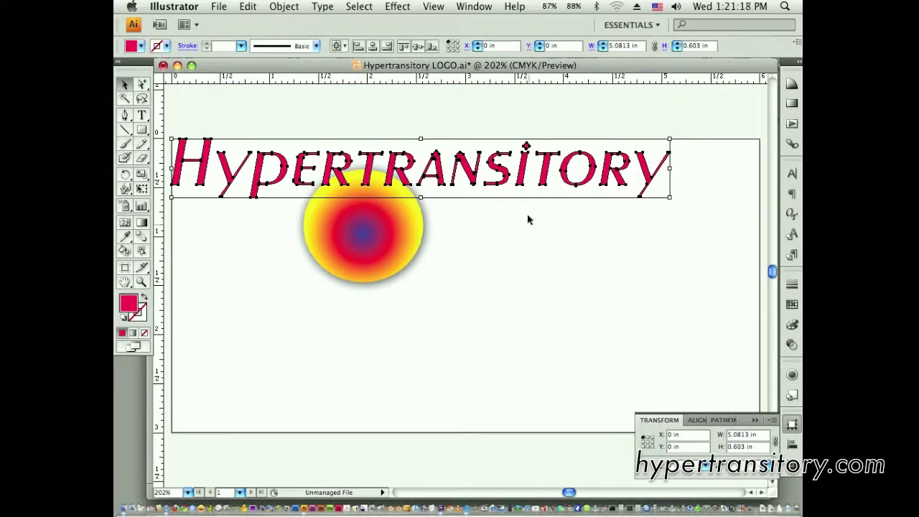
drag(390, 233, 593, 328)
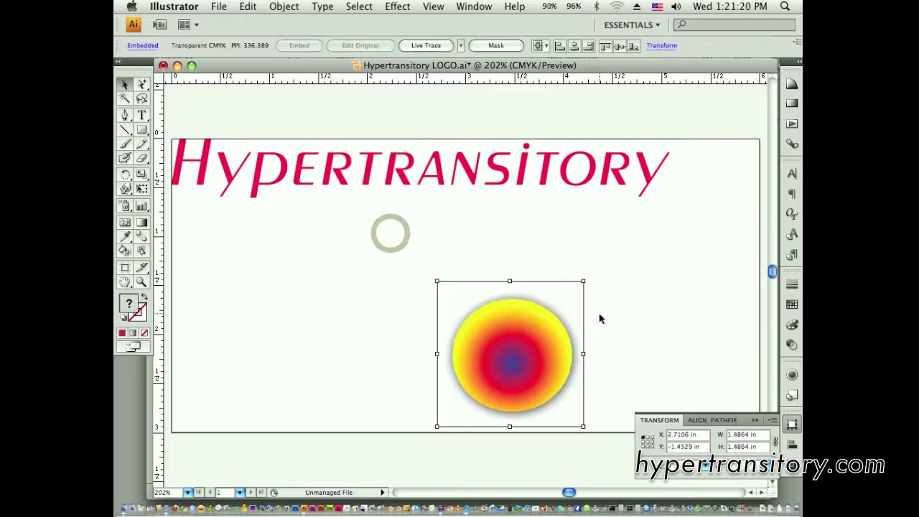
key(F1)
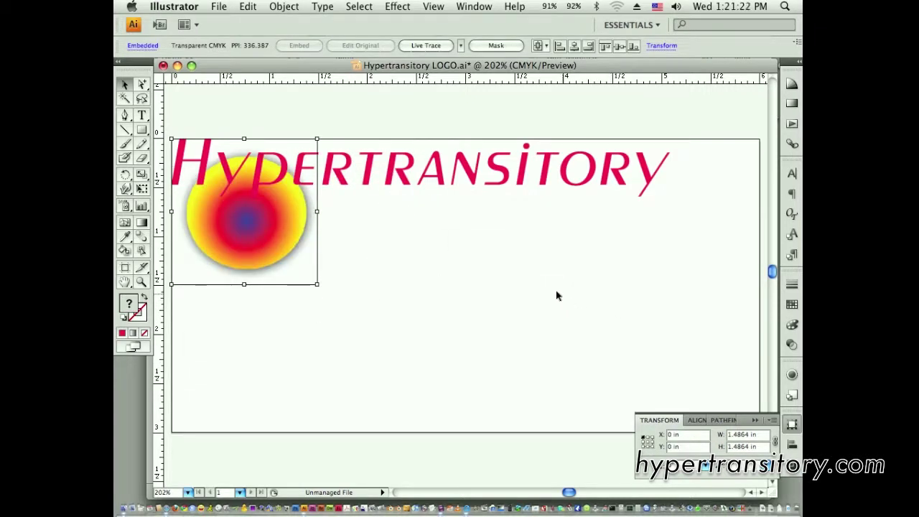
click(756, 425)
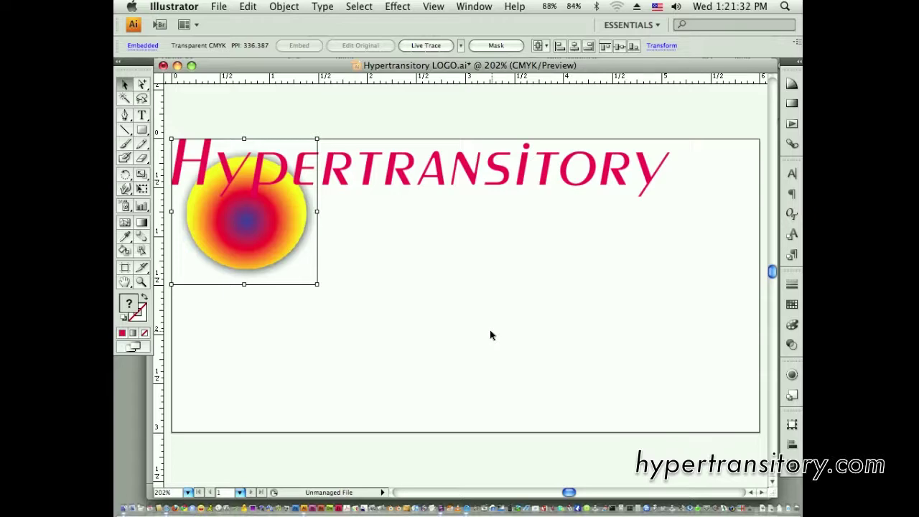
Spread the objects out, with the text along the top and the circle beneath its left end.
drag(270, 195, 320, 188)
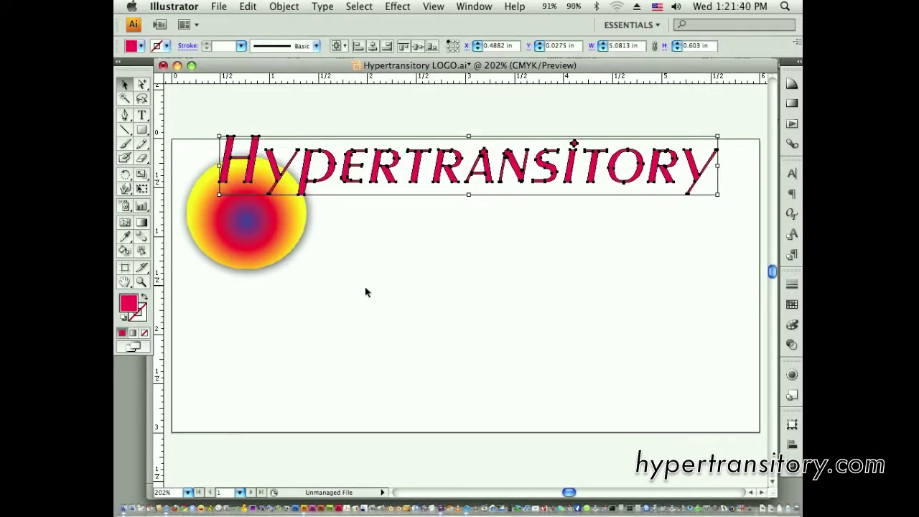
drag(272, 248, 295, 217)
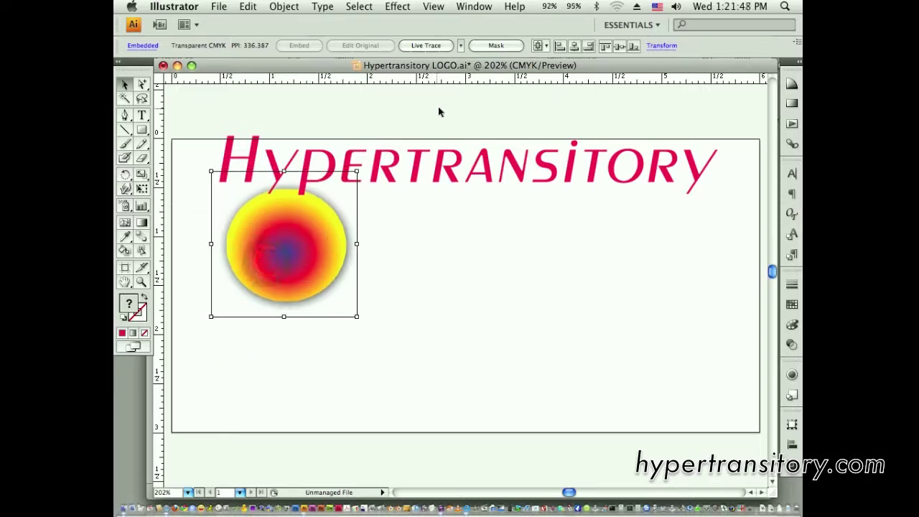
drag(307, 257, 297, 277)
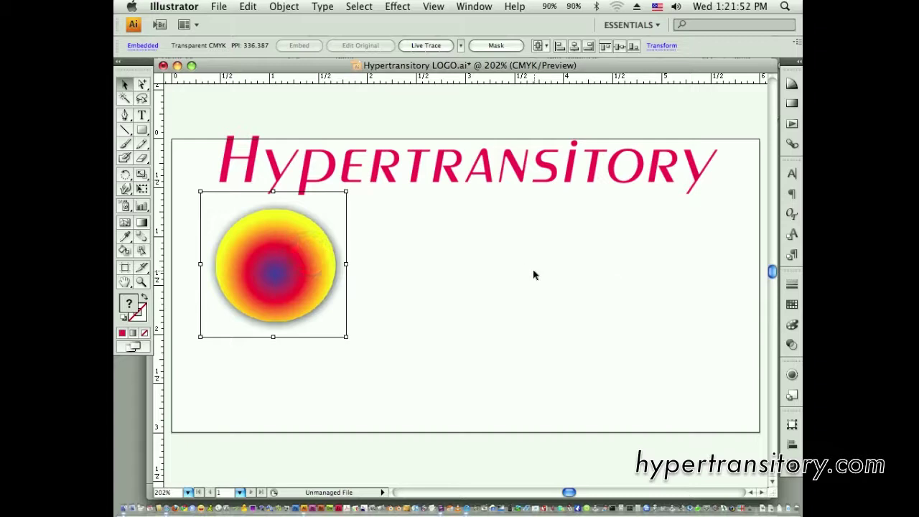
Open Edit > Keyboard Shortcuts and list the shortcuts for Menu Commands.
click(247, 6)
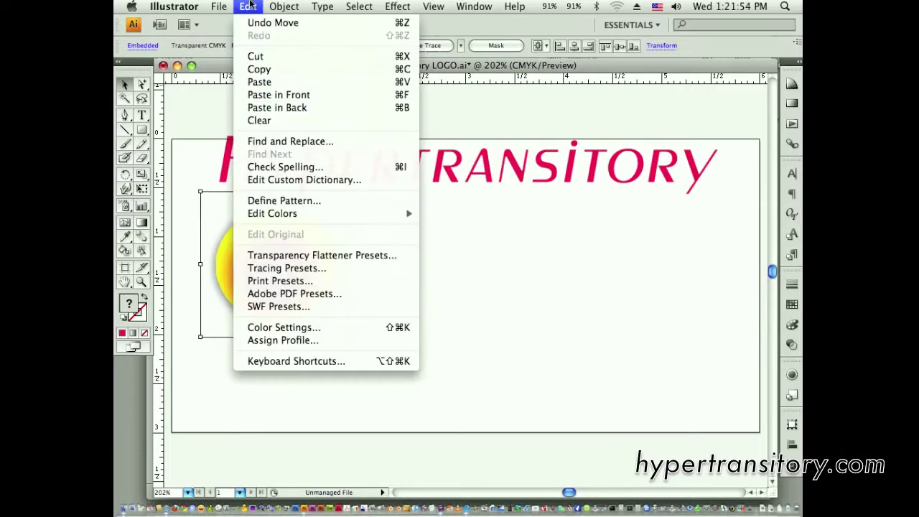
click(248, 6)
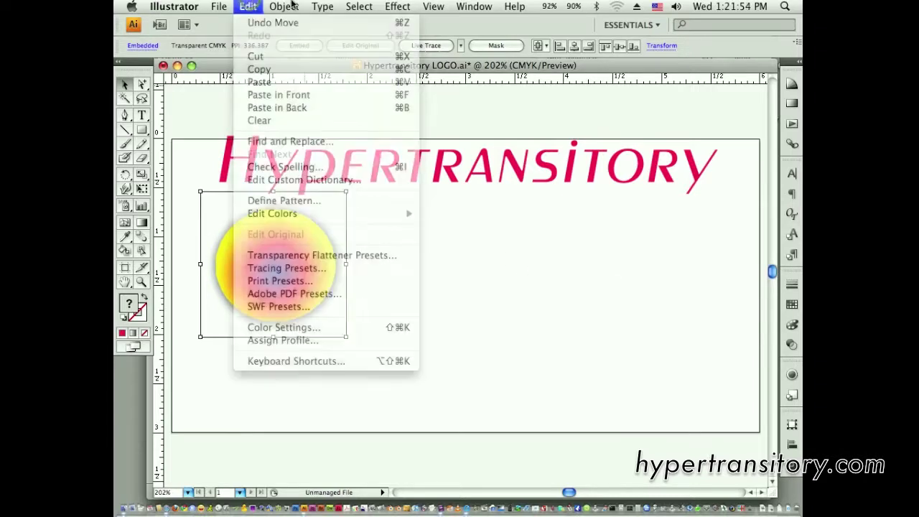
click(248, 6)
click(259, 361)
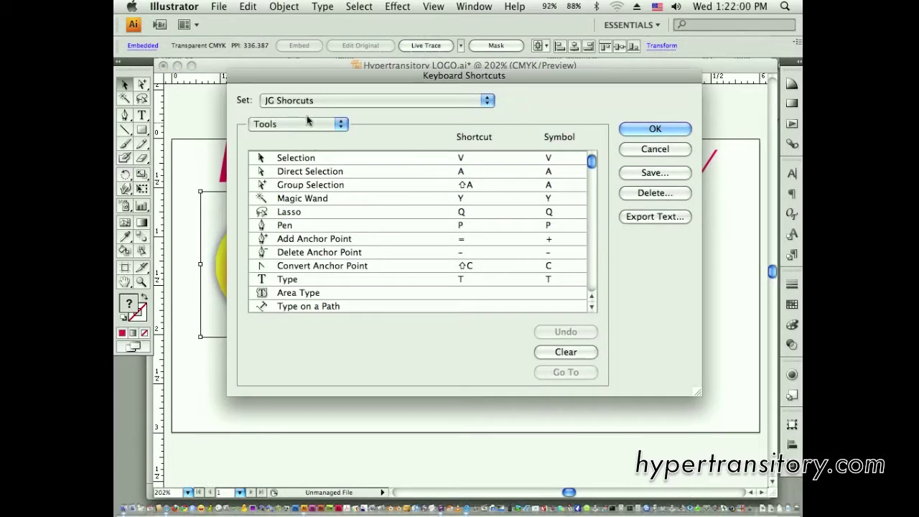
click(309, 123)
click(296, 113)
Expand the File shortcut category, cancel without changes, and bring the top left action's options back up.
click(257, 158)
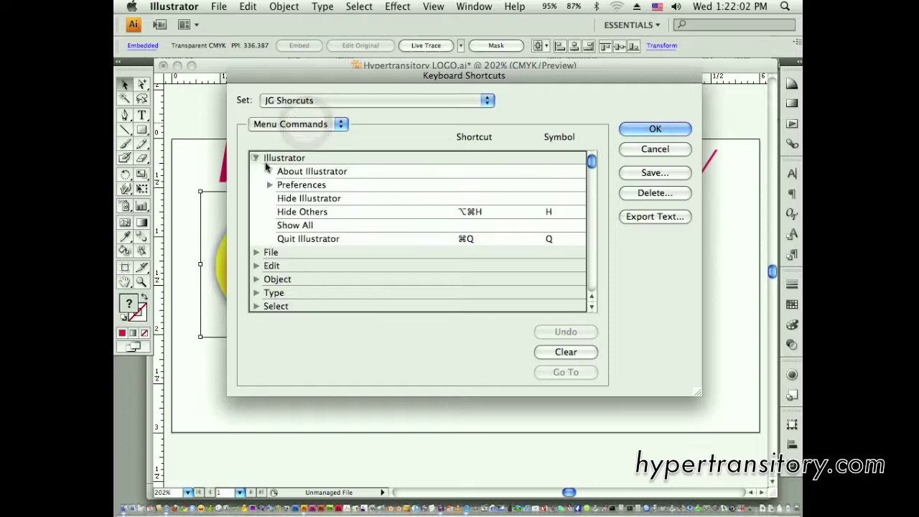
click(256, 158)
click(258, 172)
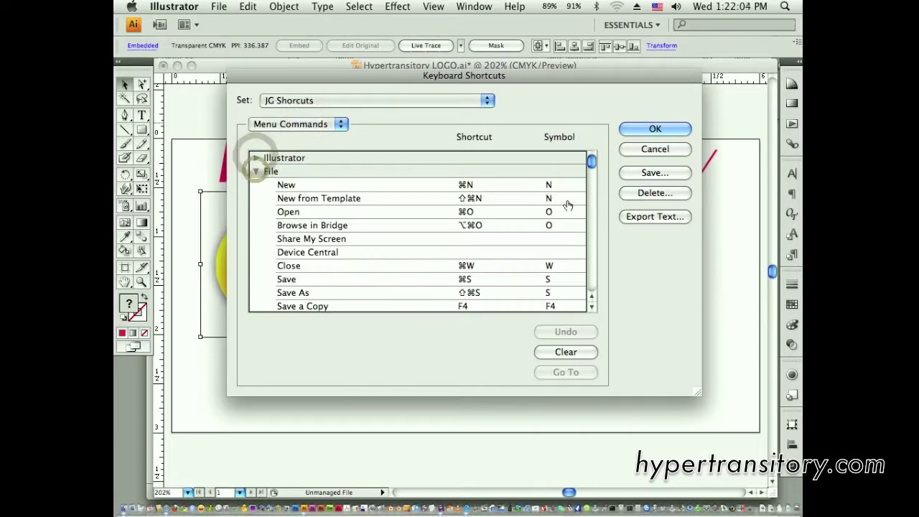
mouse_move(591, 161)
mouse_down()
mouse_move(591, 258)
mouse_move(591, 160)
mouse_up()
click(655, 150)
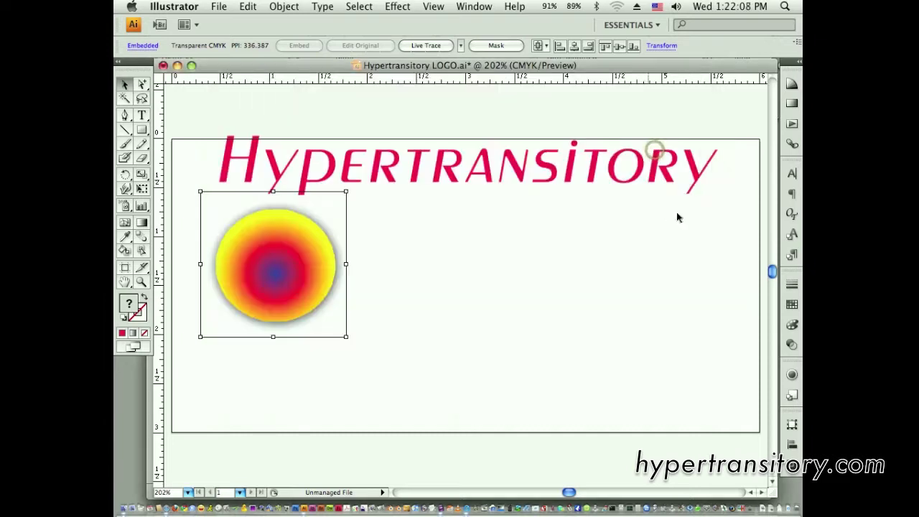
click(792, 123)
double_click(743, 120)
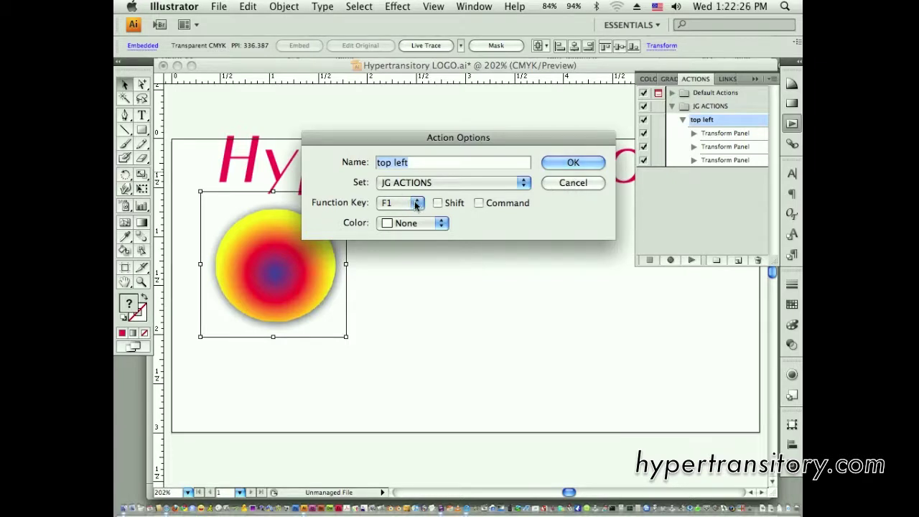
click(573, 183)
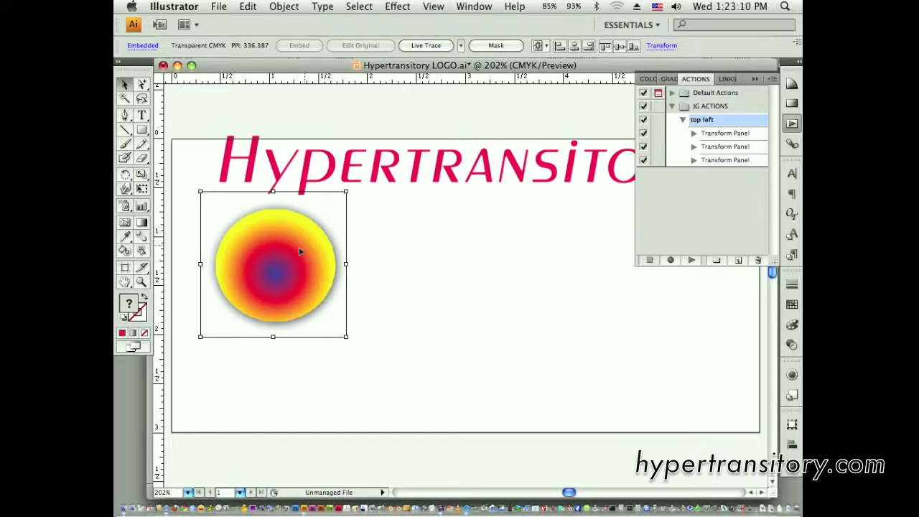
Drag the gradient circle right and up toward the artboard centre, just beneath the Hypertransitory text.
drag(299, 251, 328, 303)
click(347, 289)
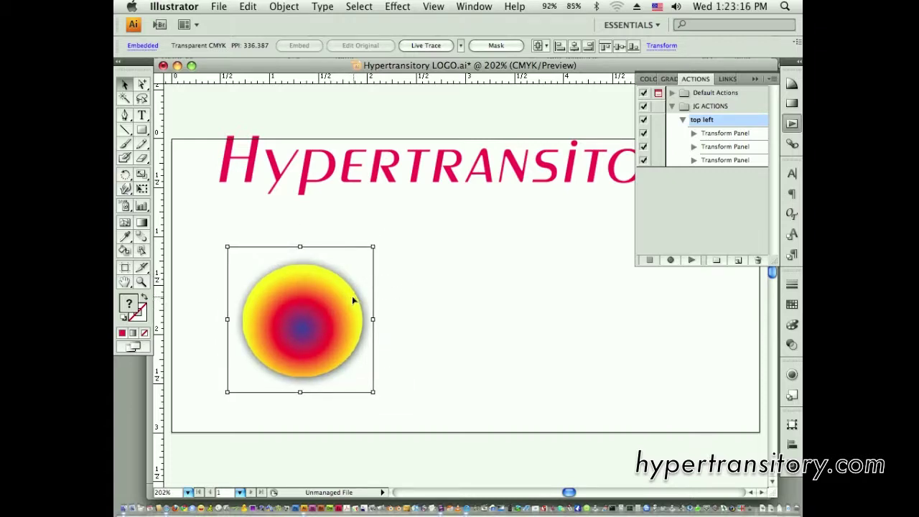
drag(359, 297, 440, 268)
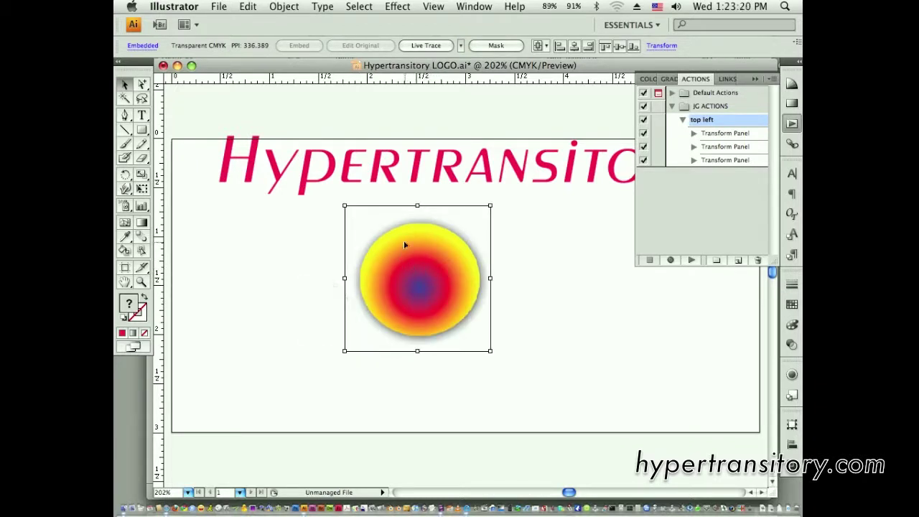